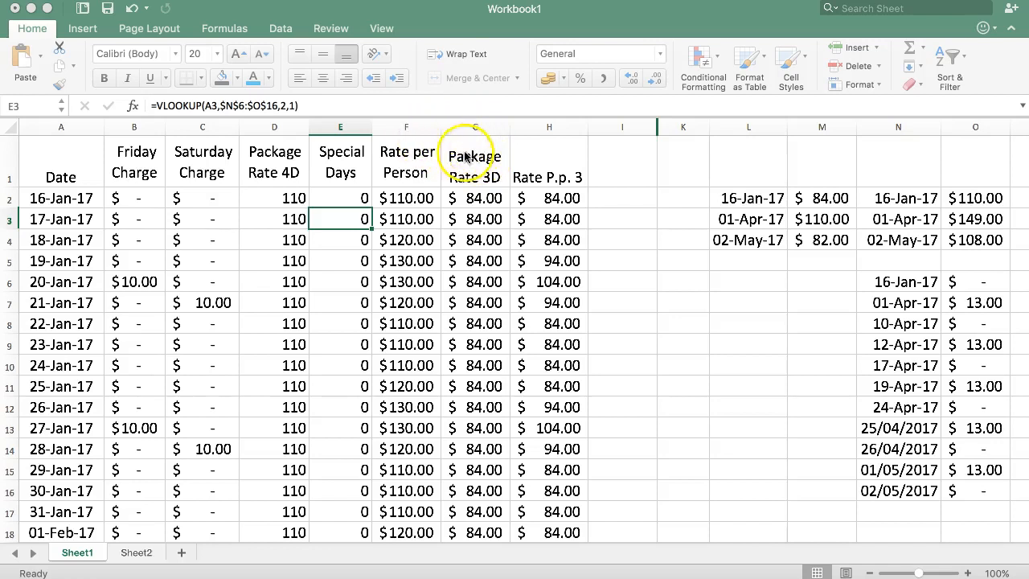
- Examine Sheet2's travel date table, including the formulas behind How Many Night and How Much
click(135, 553)
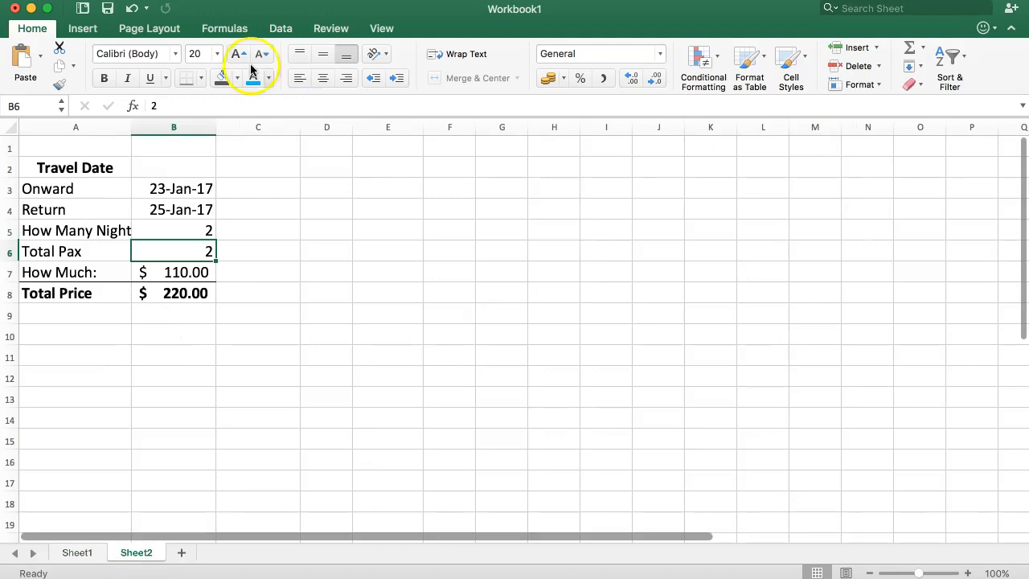
drag(176, 188, 178, 215)
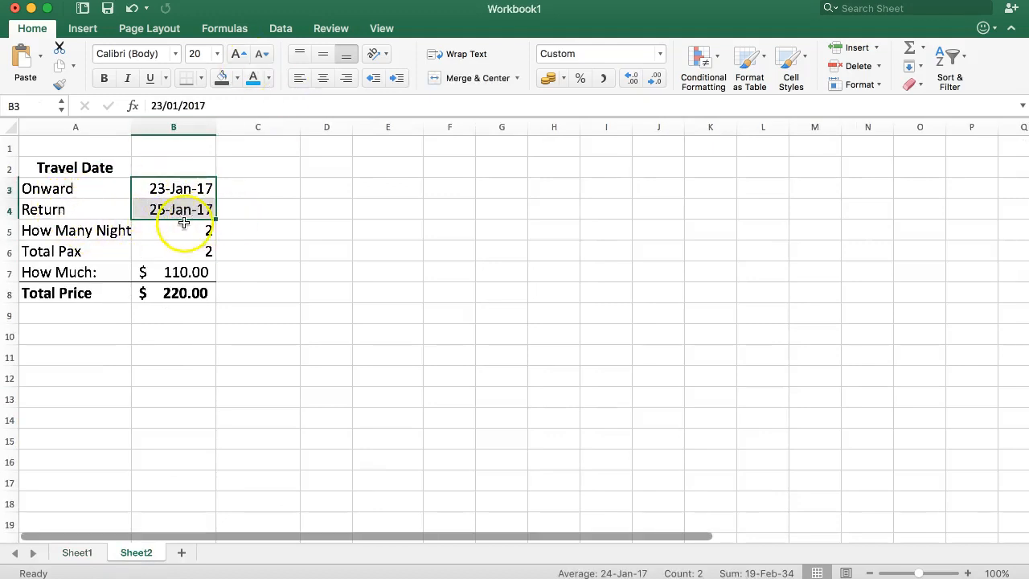
drag(74, 234, 171, 233)
click(120, 257)
click(179, 233)
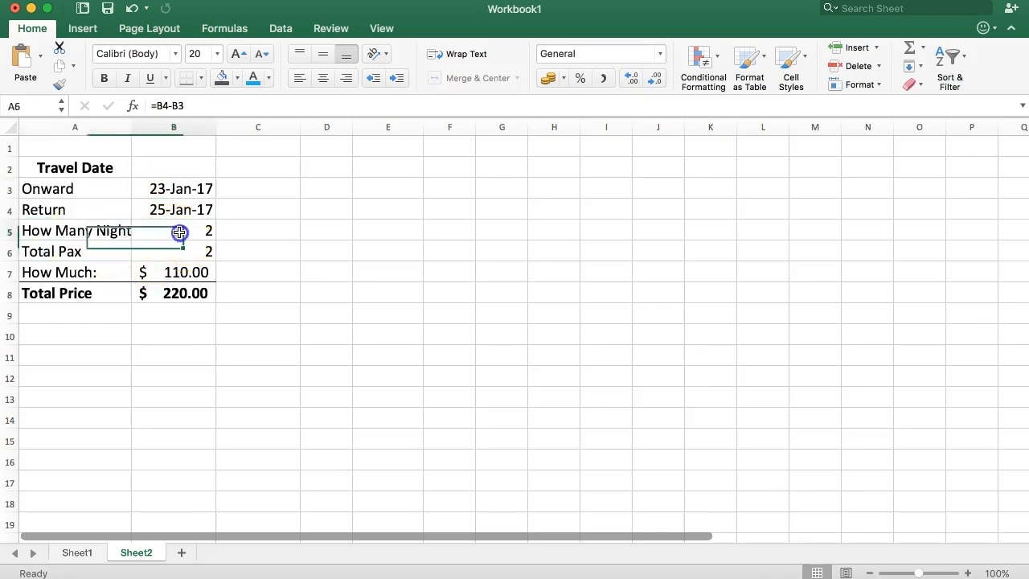
click(164, 273)
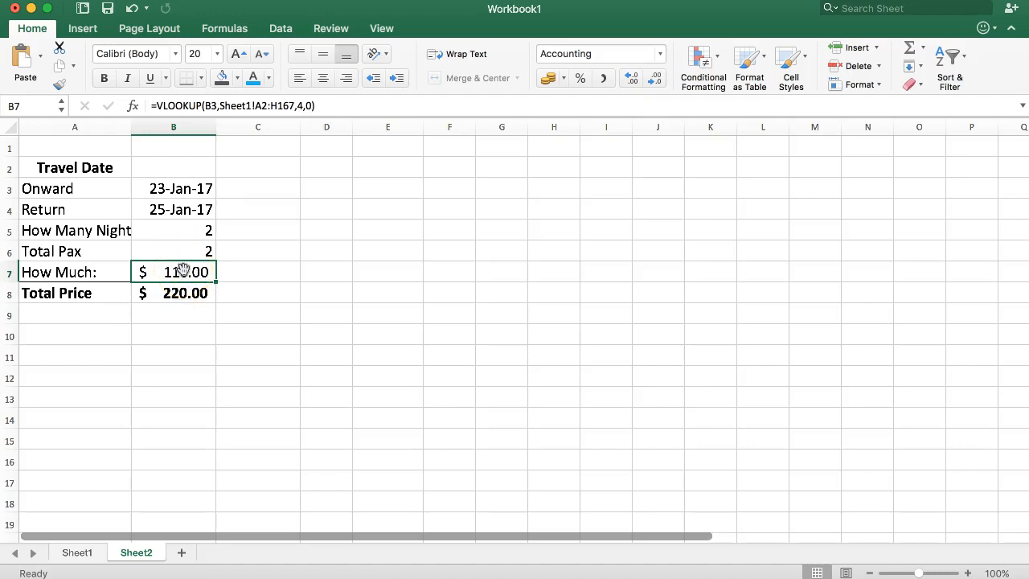
drag(148, 187, 161, 215)
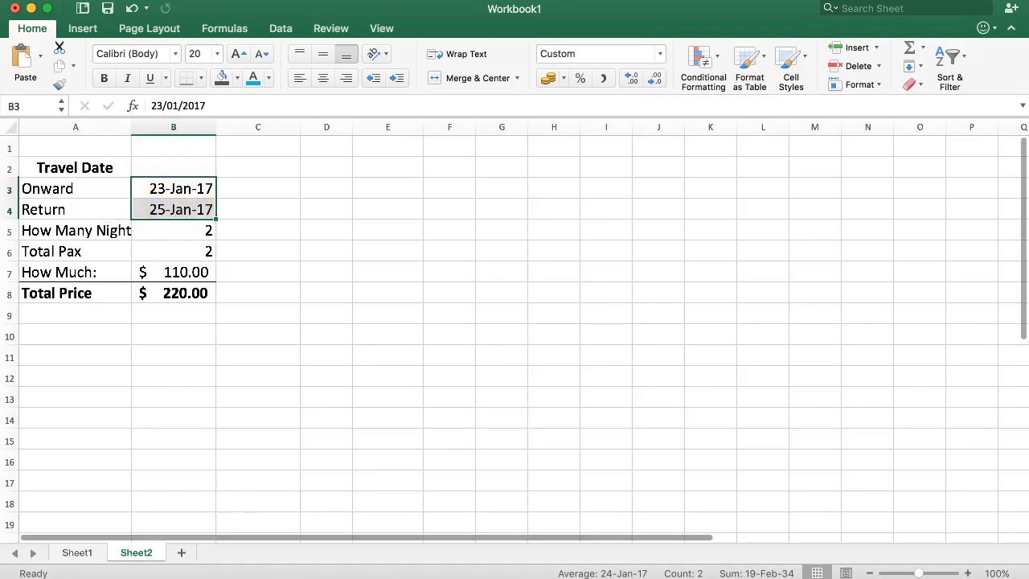
- Examine the rate table on Sheet1, comparing the Package Rate 4D and Package Rate 3D columns
click(76, 552)
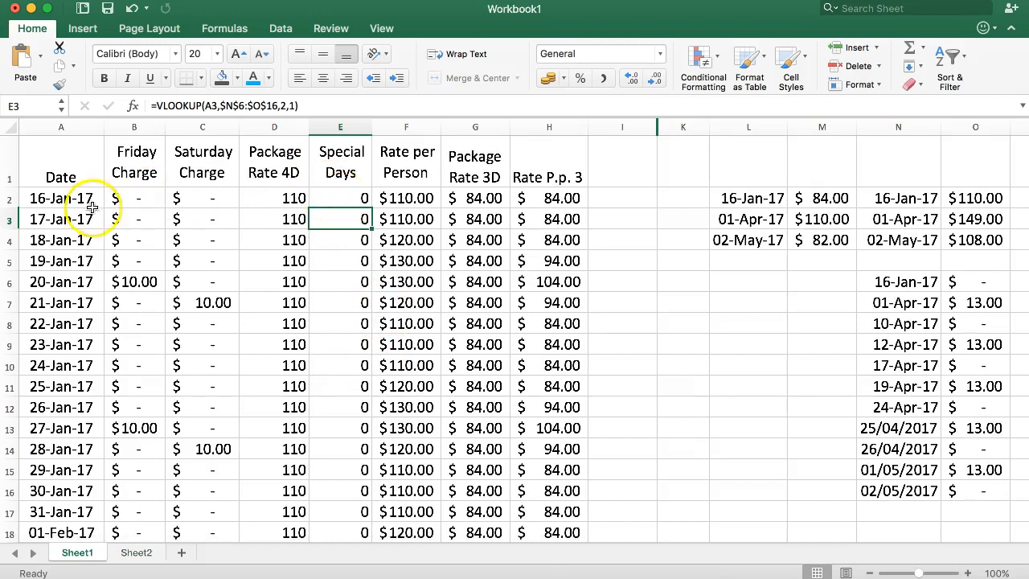
click(276, 199)
click(484, 198)
click(272, 200)
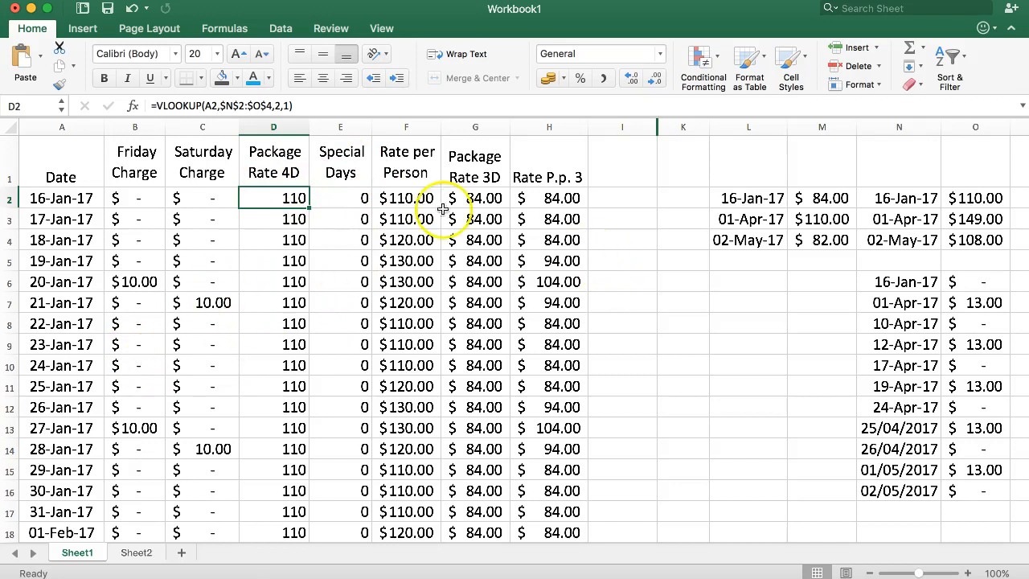
drag(90, 169, 555, 366)
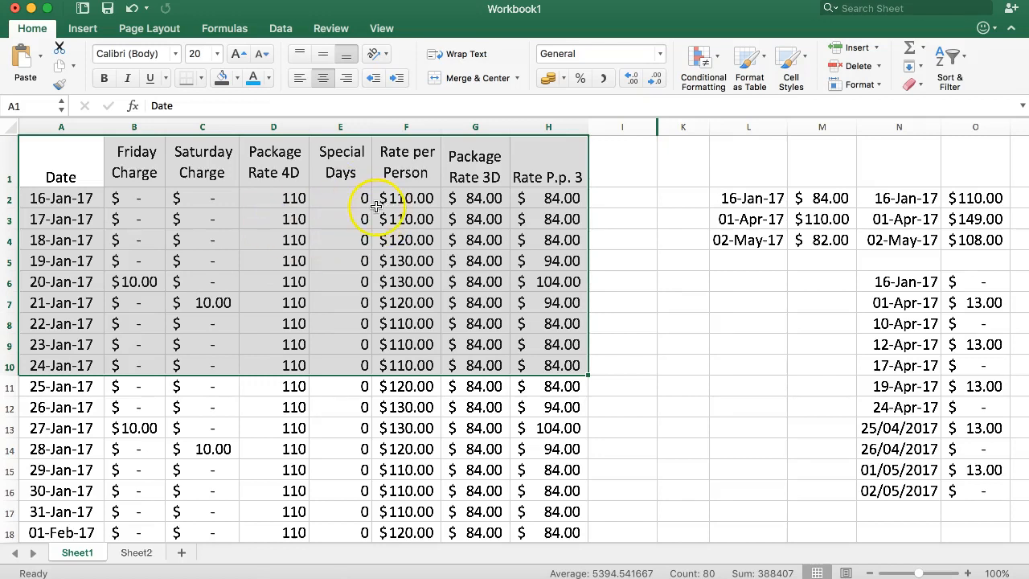
- Open Sheet2's How Much VLOOKUP formula in B7 in the Formula Builder and examine its lookup value, table array and column index arguments
click(135, 552)
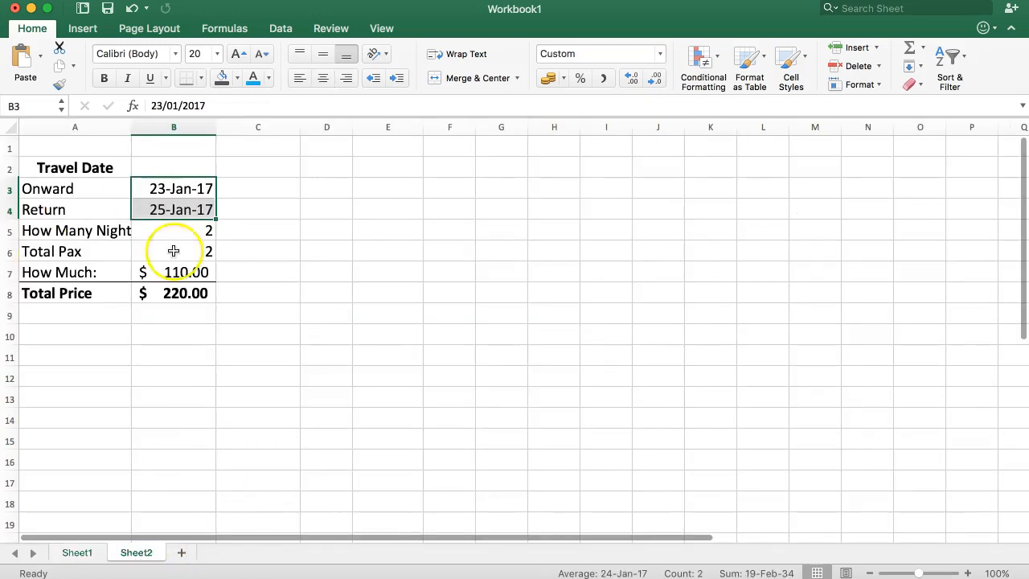
click(111, 206)
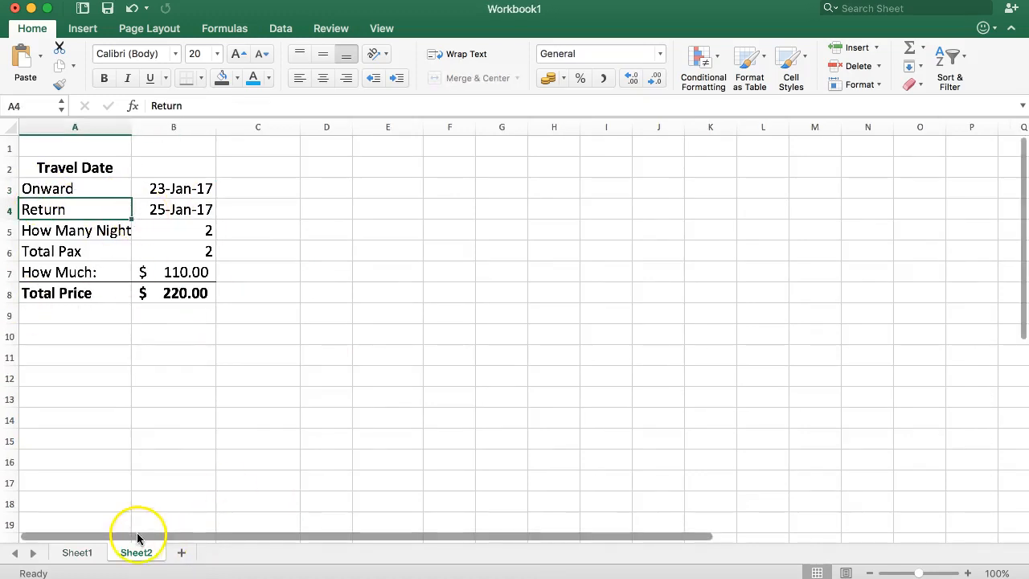
double_click(172, 274)
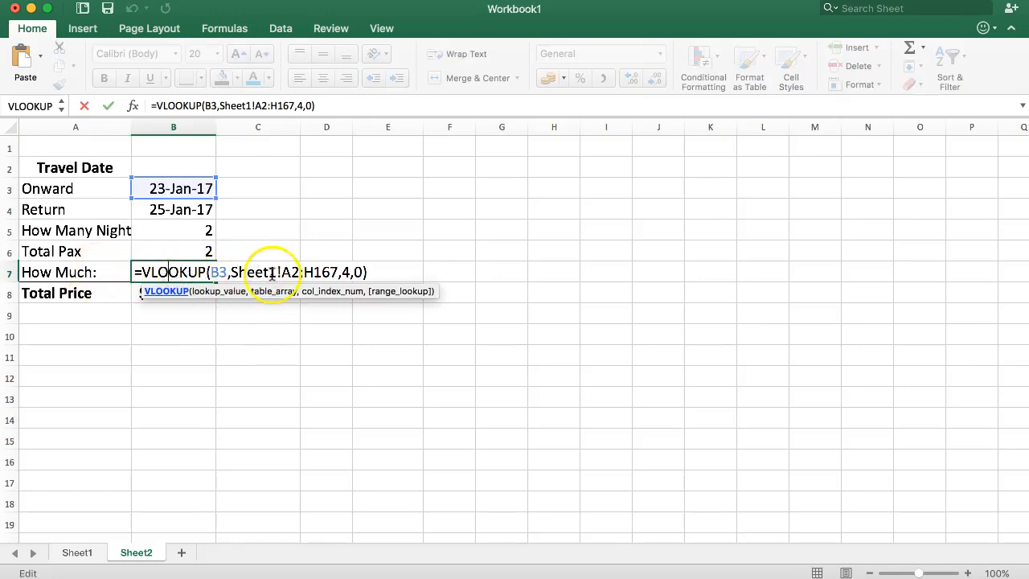
click(133, 105)
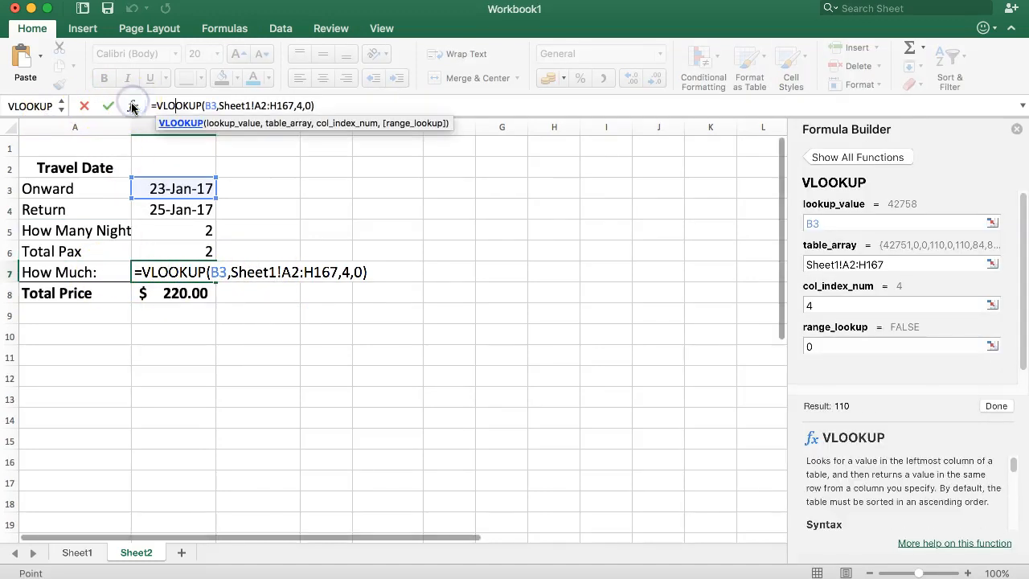
click(806, 223)
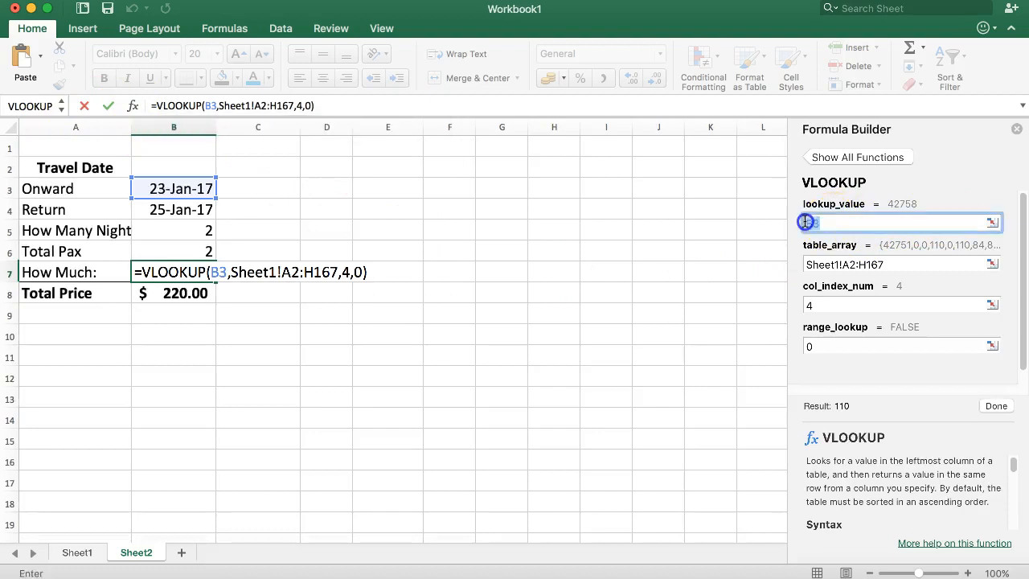
drag(891, 265, 776, 268)
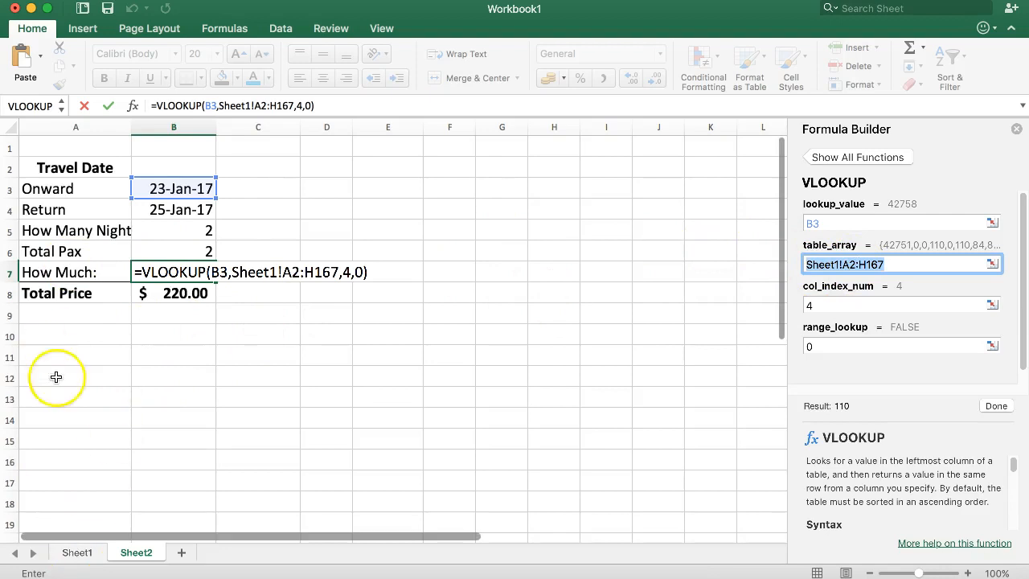
click(827, 300)
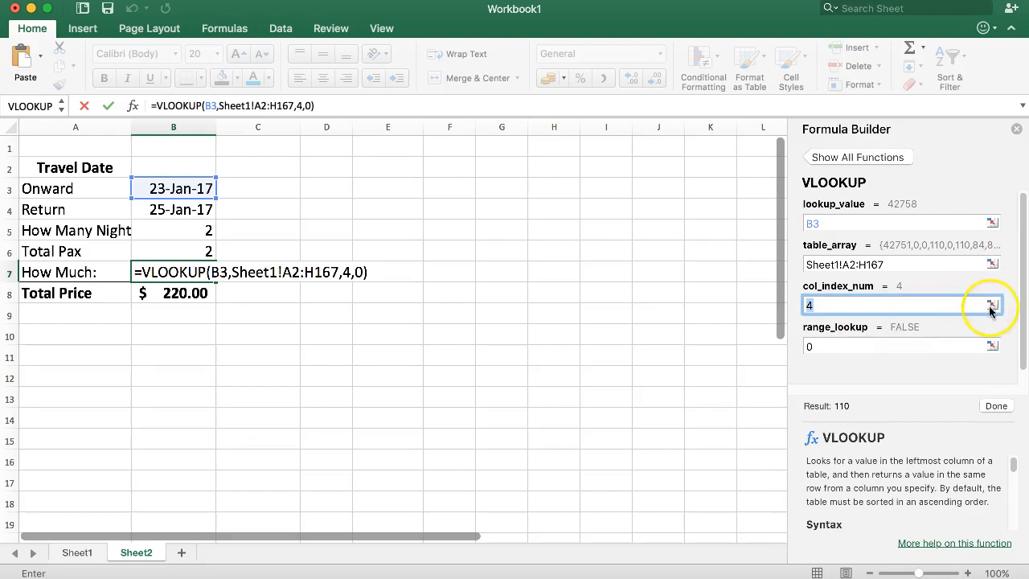
click(840, 304)
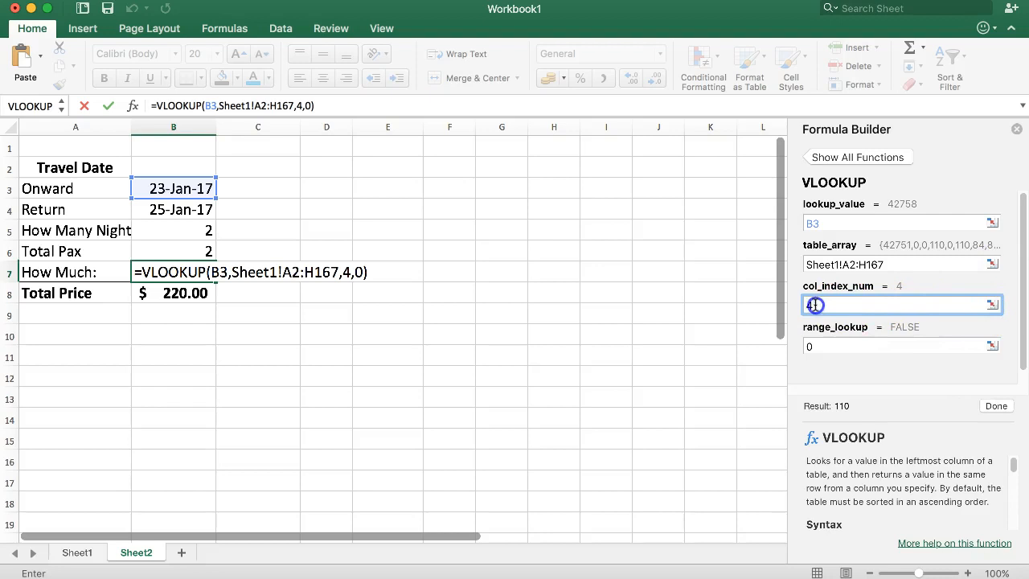
key(BackSpace)
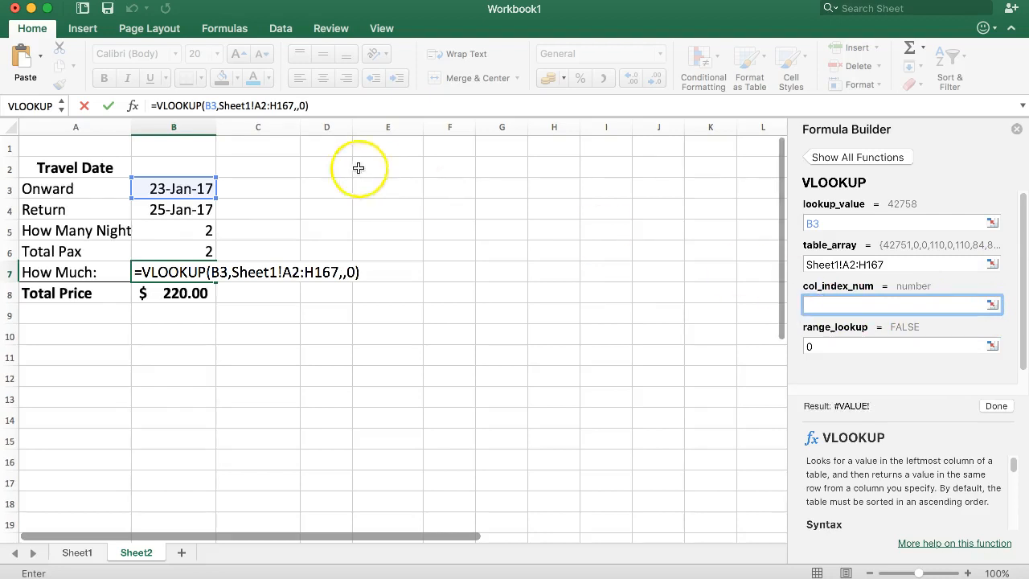
click(244, 189)
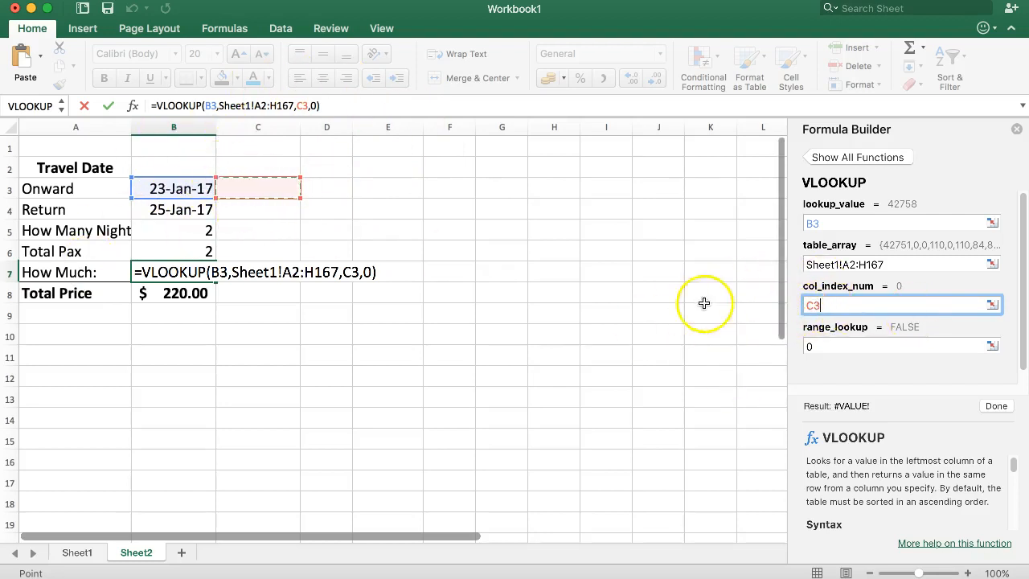
key(BackSpace)
key(BackSpace)
text(4)
key(Return)
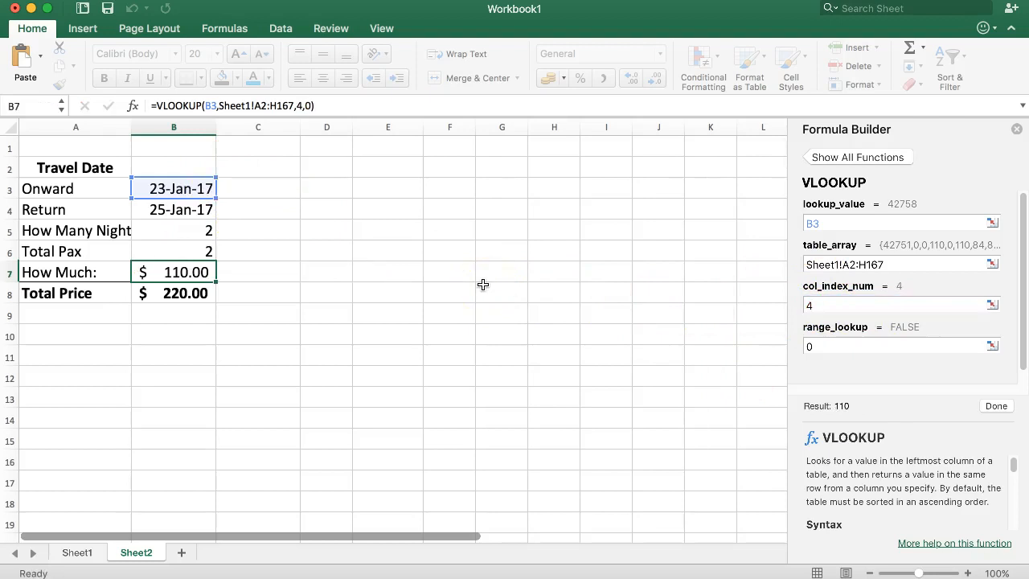
click(796, 305)
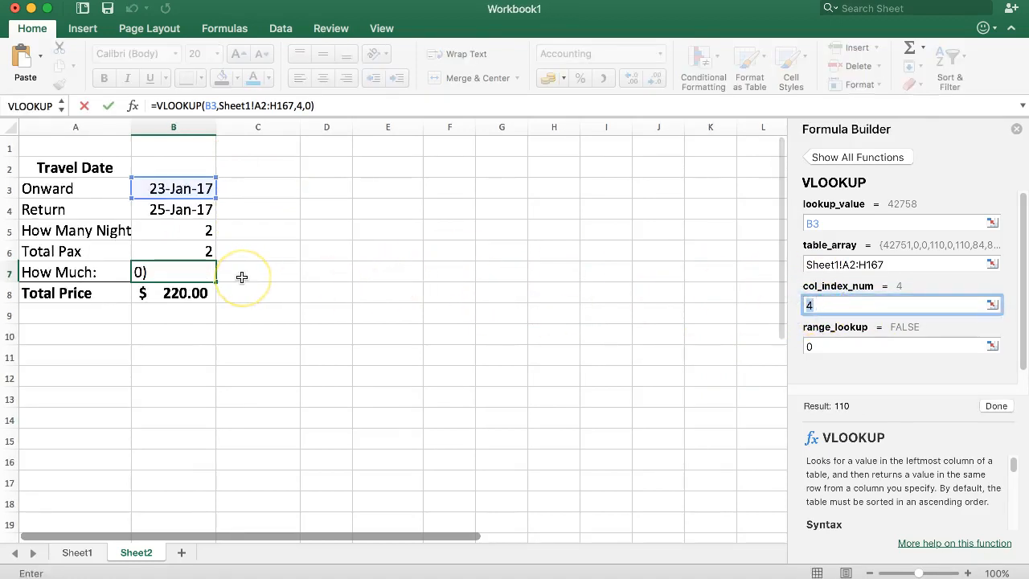
key(Return)
- Check on Sheet1 the positions of the Package Rate 4D and Package Rate 3D columns, counting from the Date column
click(77, 553)
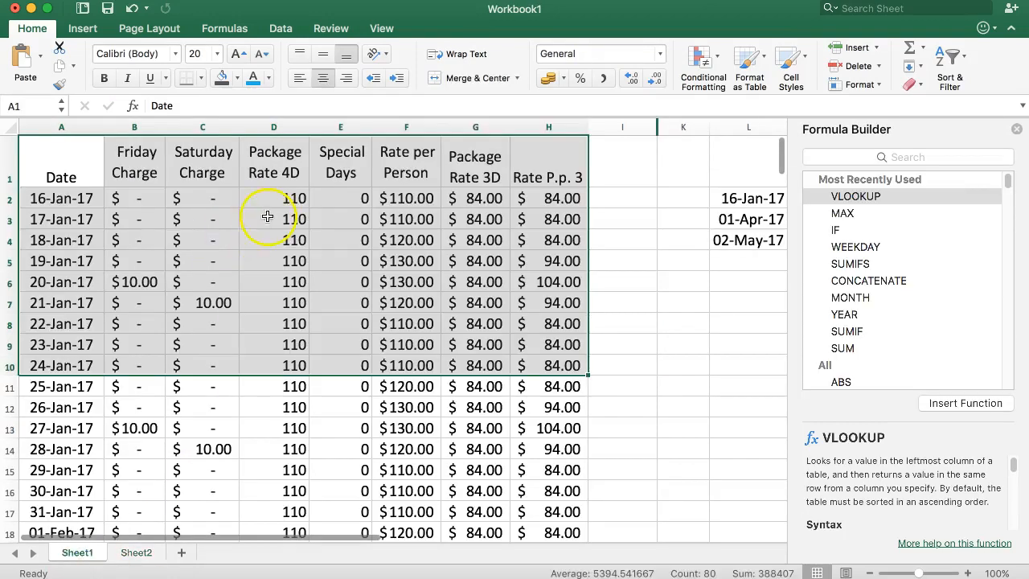
click(261, 219)
drag(80, 197, 556, 386)
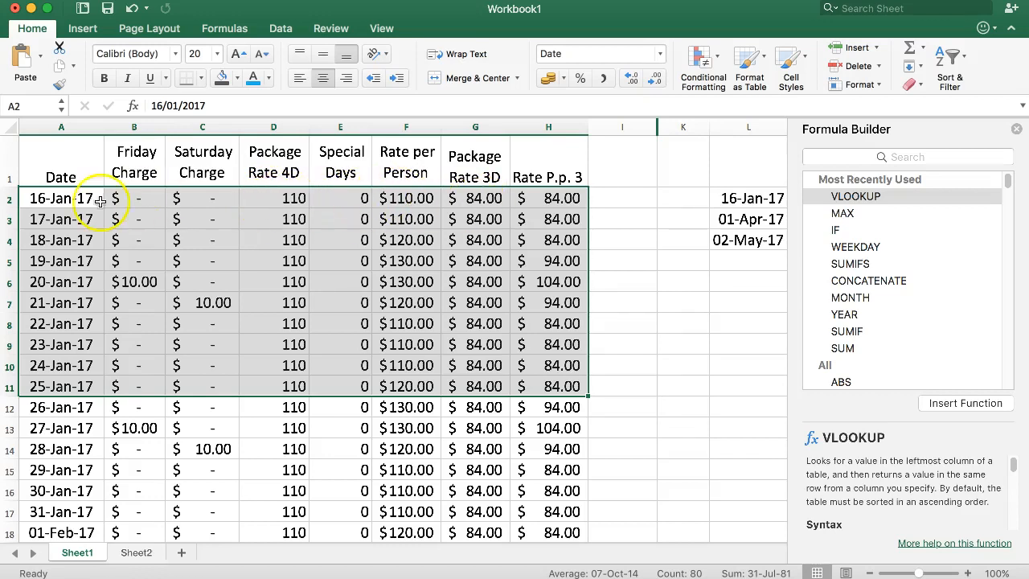
click(459, 201)
drag(62, 163, 474, 345)
- Enter the formula =IF(B5=2,7,4) in cell C3 of Sheet2, and close the Formula Builder
click(122, 554)
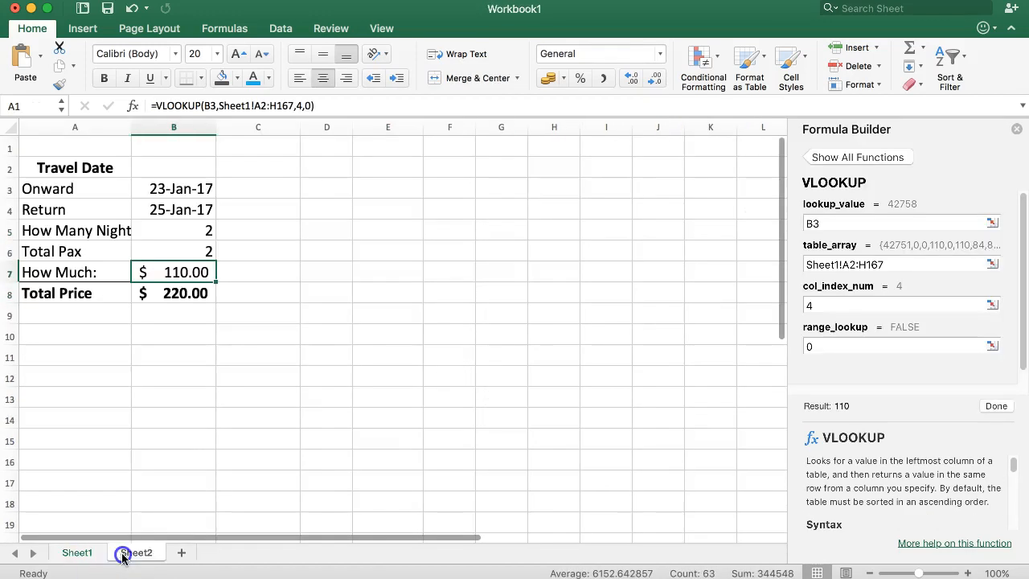
click(248, 189)
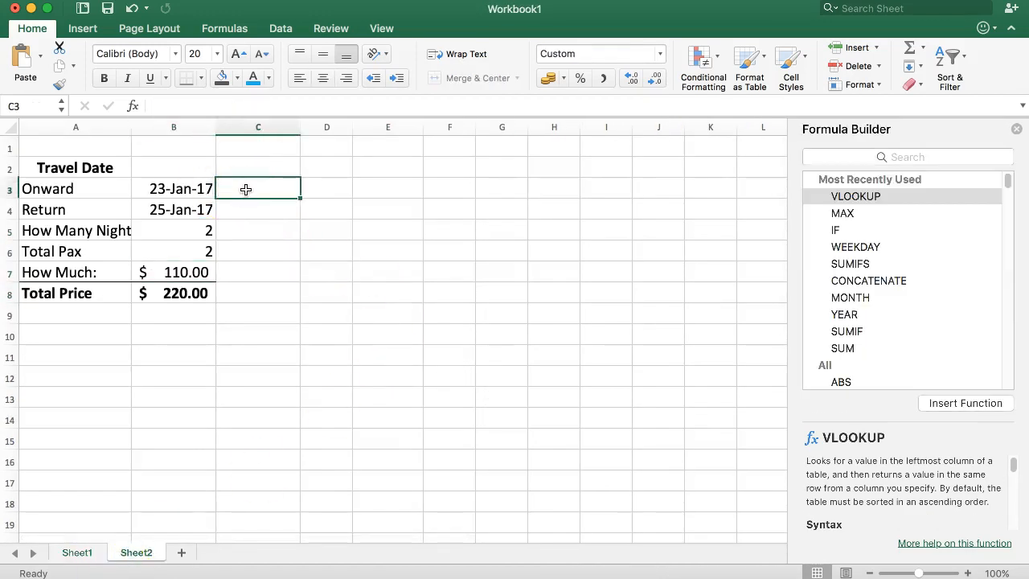
text(=)
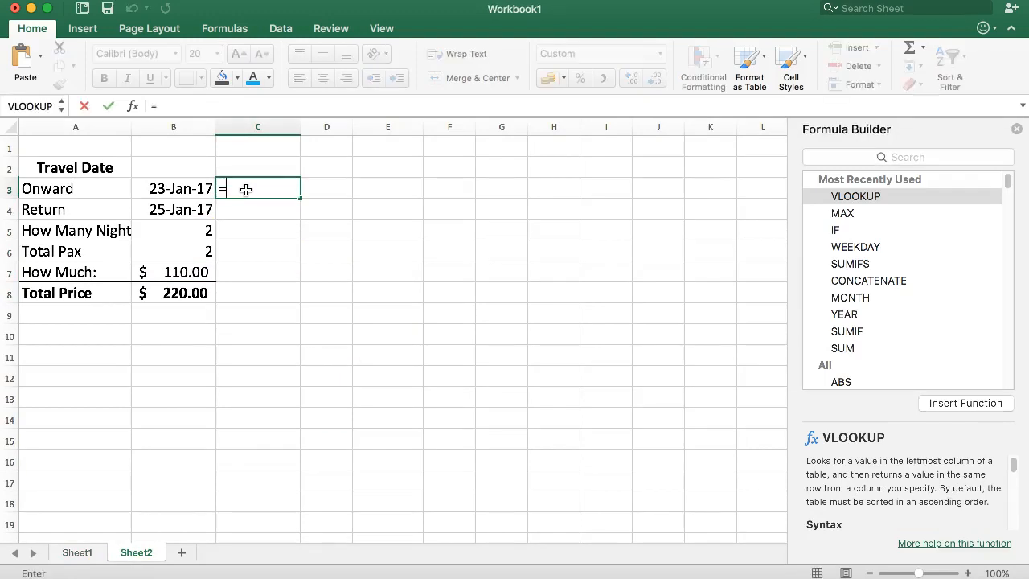
text(IF)
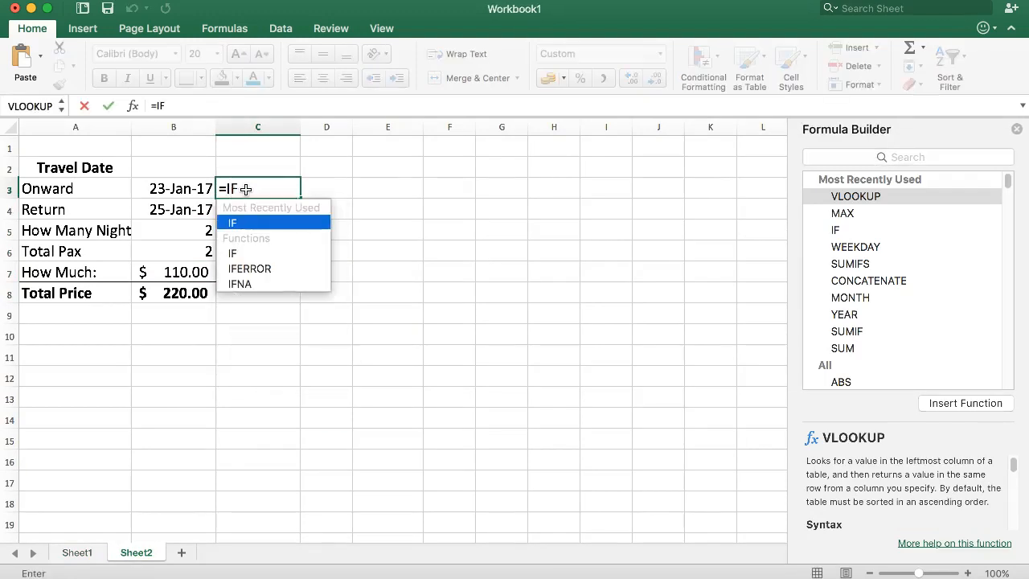
text(()
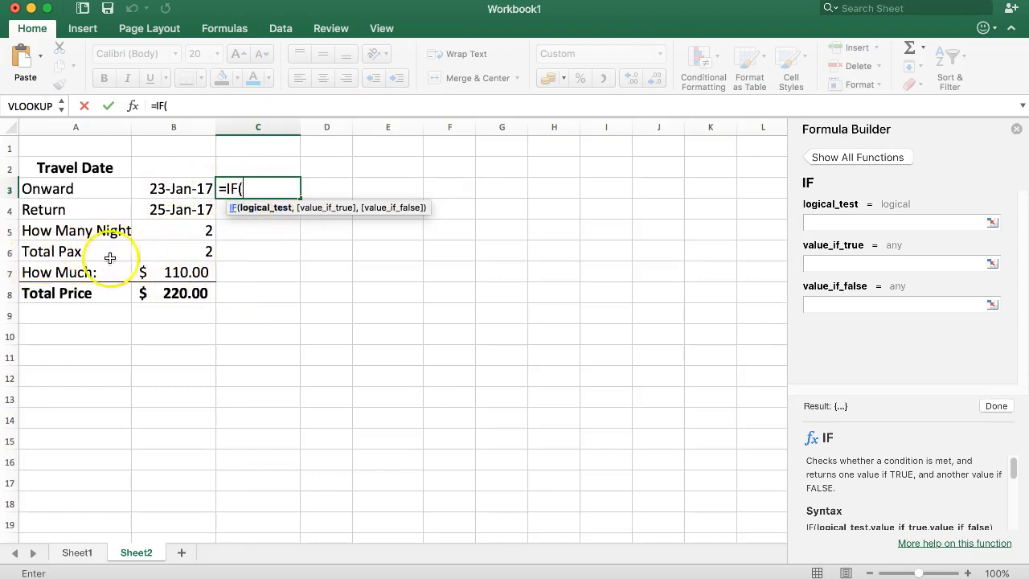
click(172, 232)
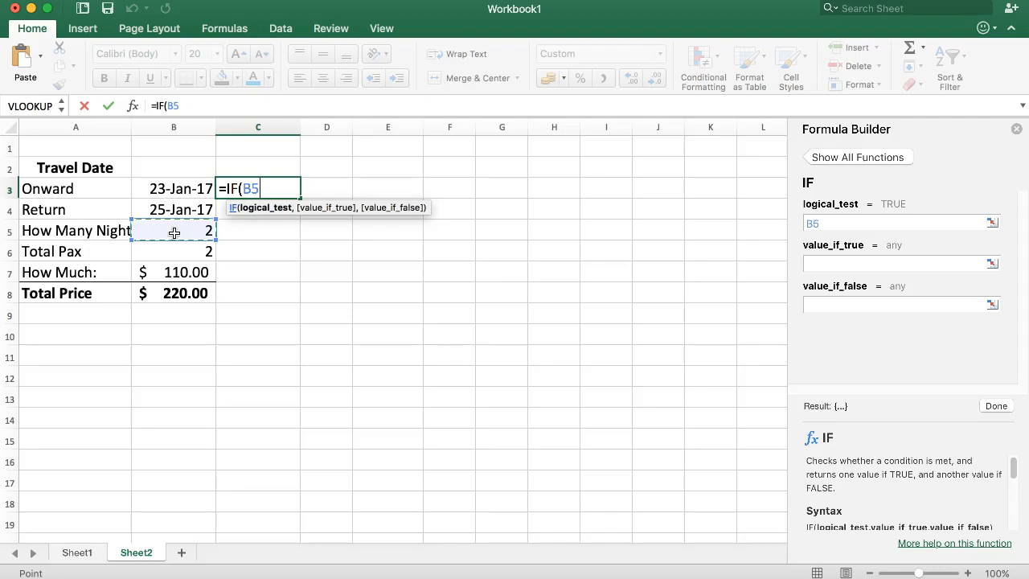
text(=)
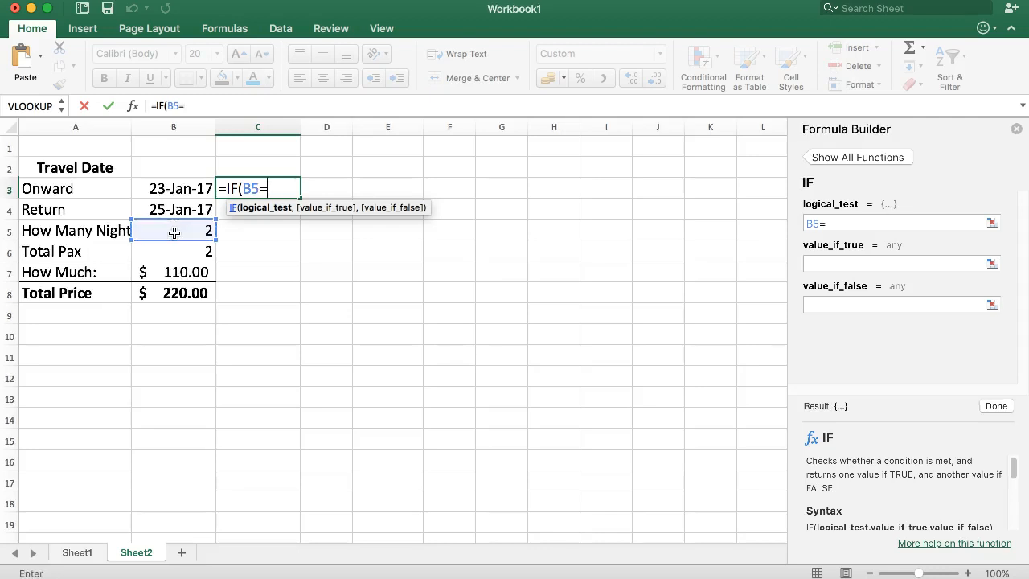
text(2,)
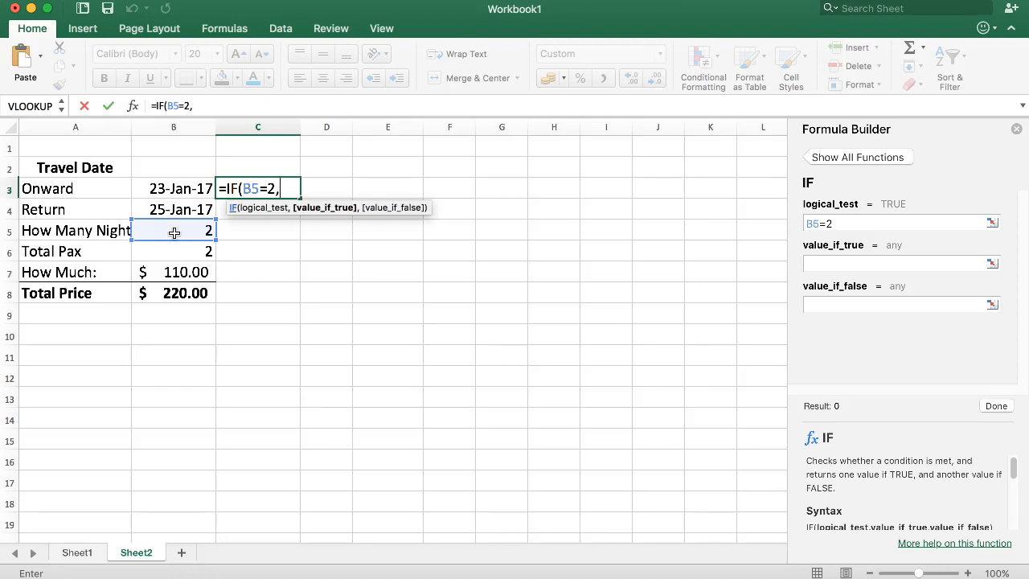
text(7,)
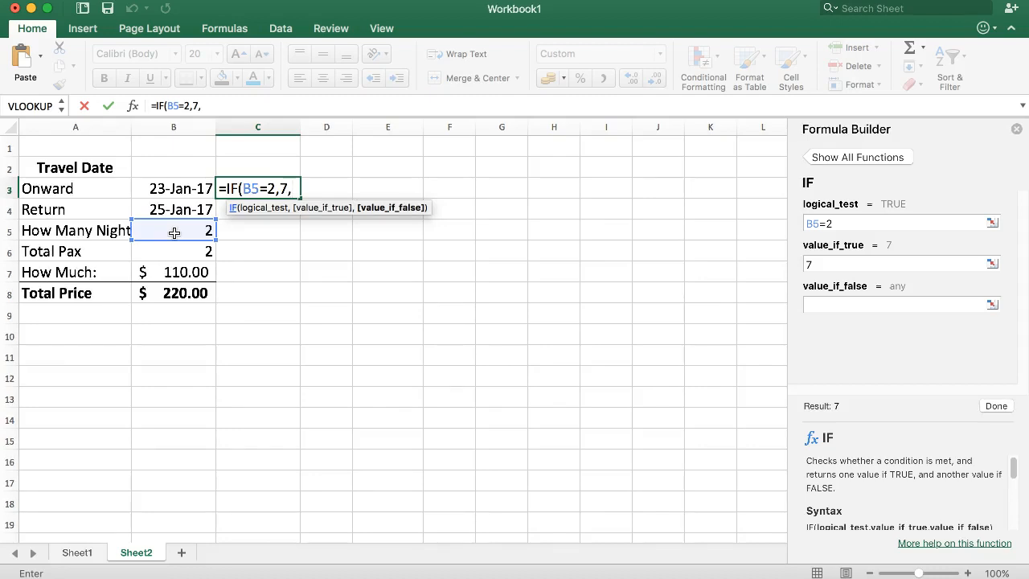
text(4)
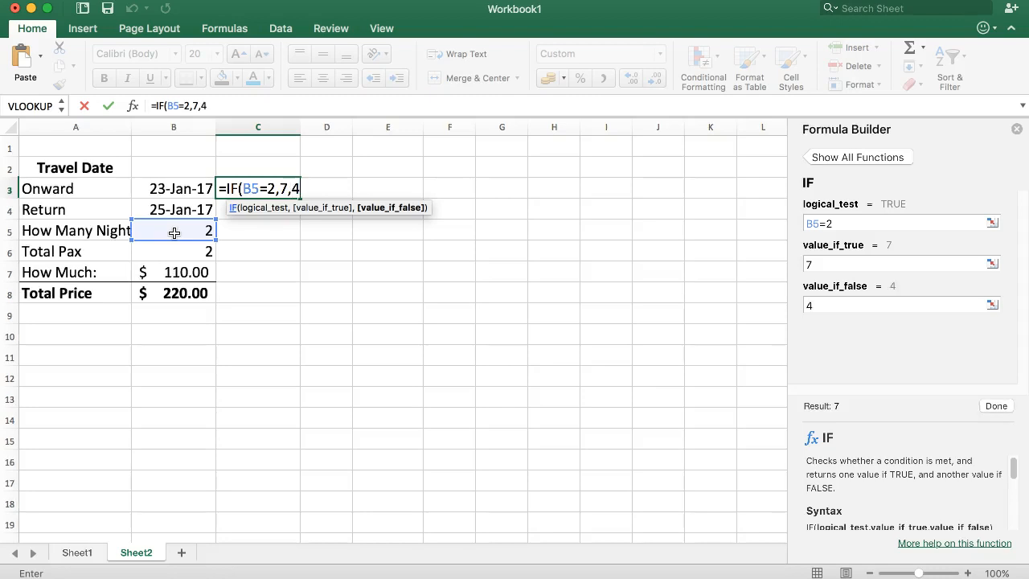
text())
key(Return)
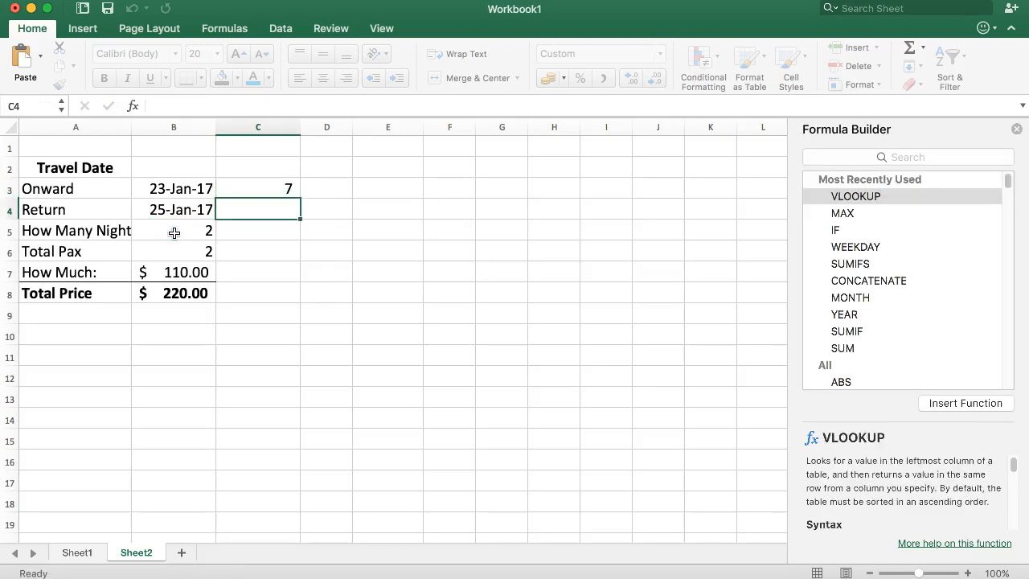
click(158, 196)
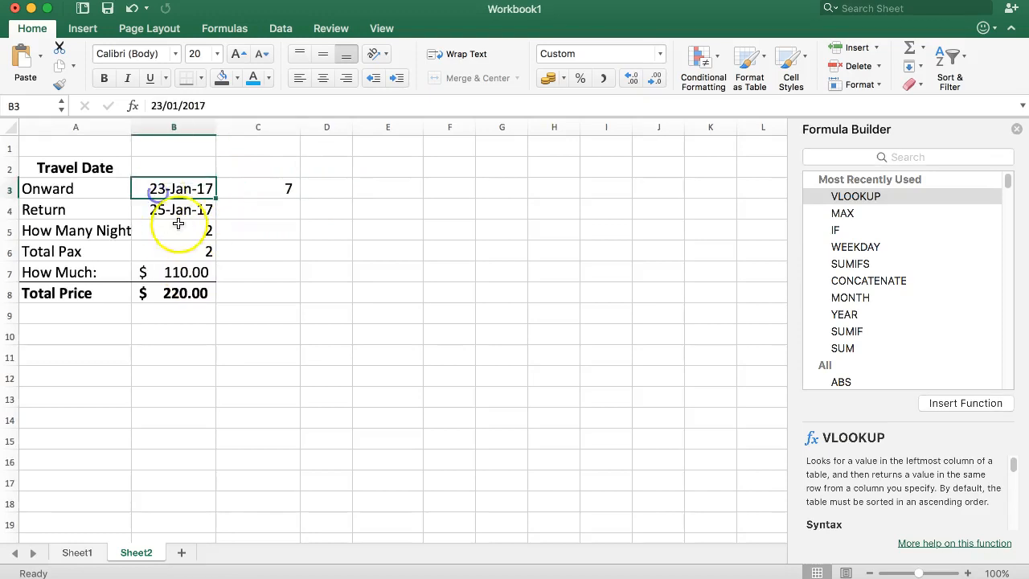
click(1018, 130)
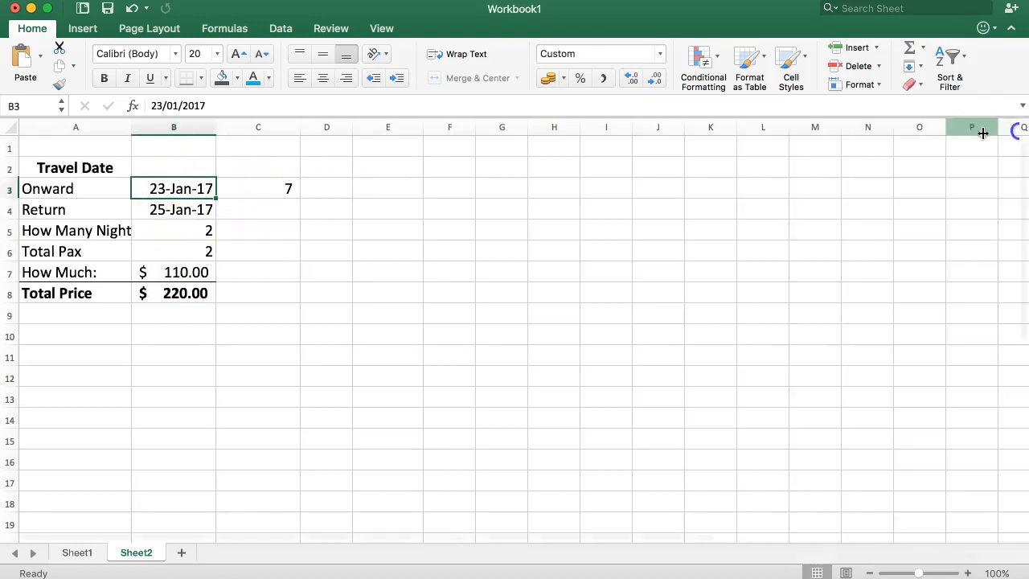
- Set the Onward date in B3 of Sheet2 to 22/01/2017 and check the IF formula in C3
click(265, 190)
click(185, 193)
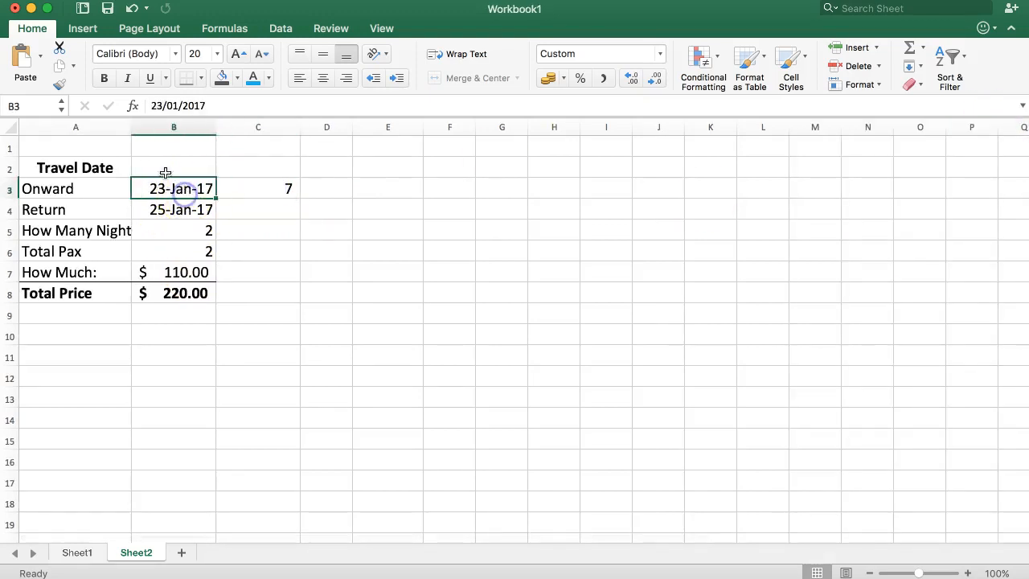
click(155, 105)
key(Delete)
text(2)
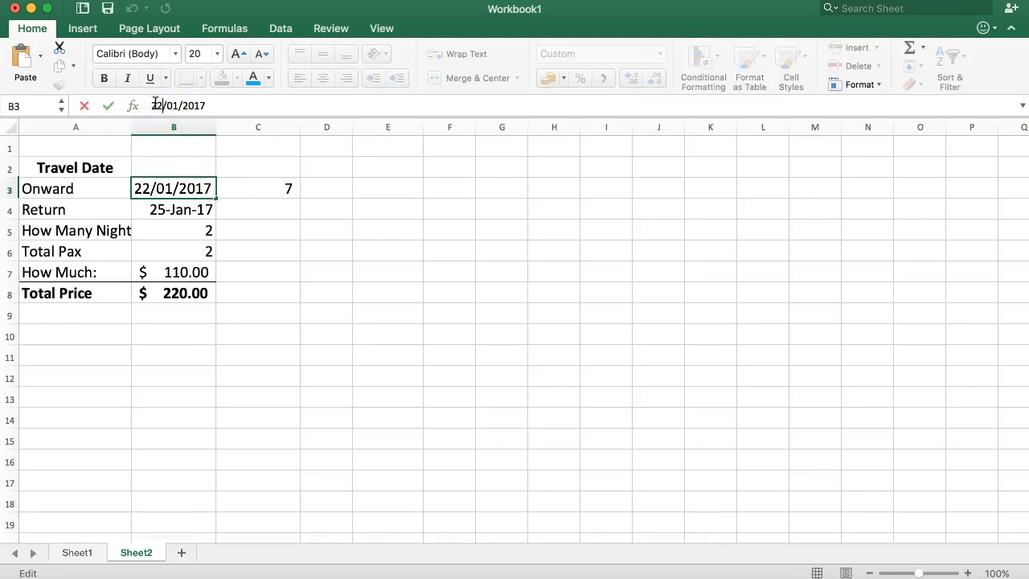
key(Return)
click(260, 188)
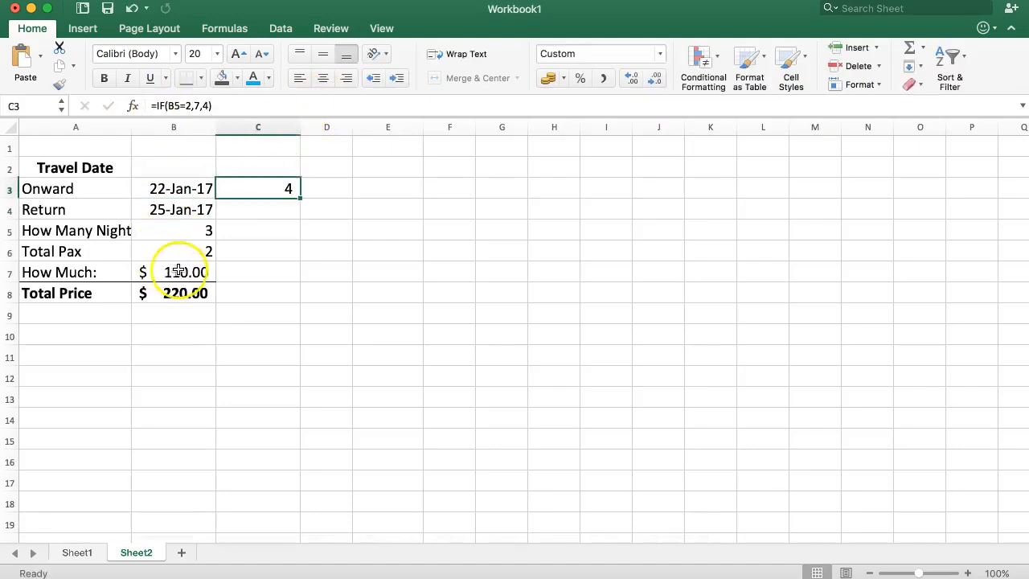
- Replace the column index number in B7's How Much VLOOKUP with a reference to C3, and close the Formula Builder
click(185, 273)
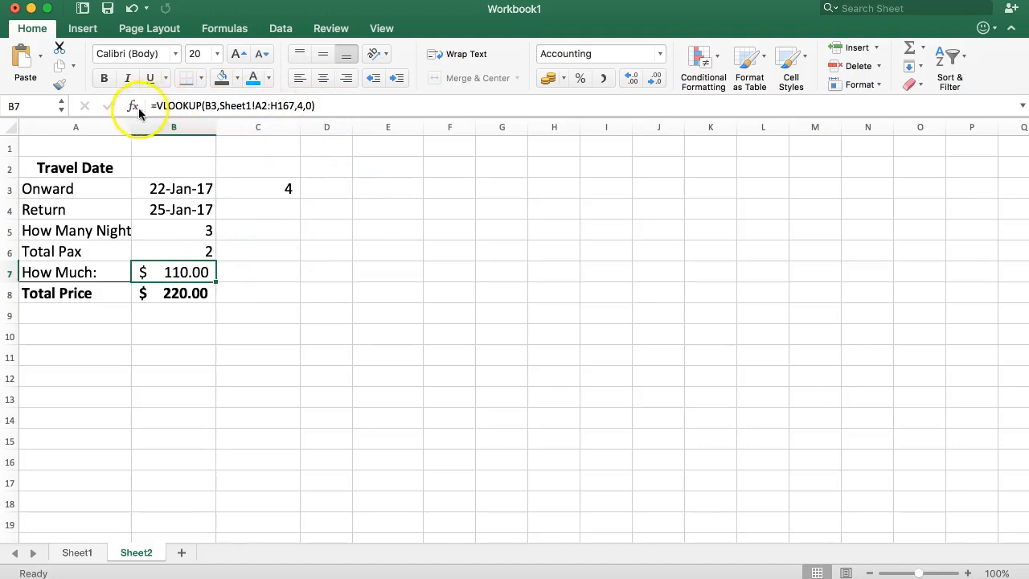
click(134, 105)
click(832, 304)
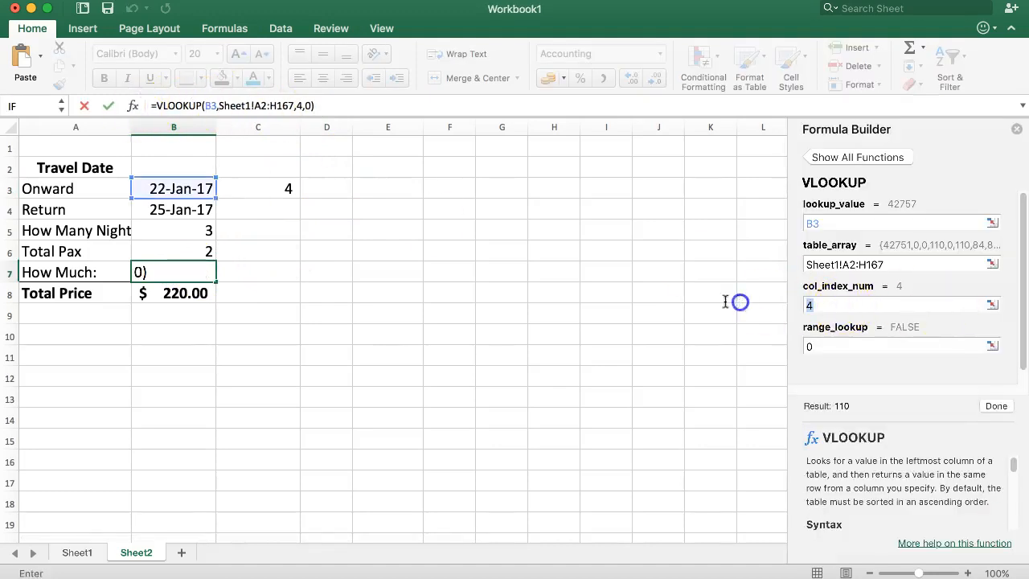
key(BackSpace)
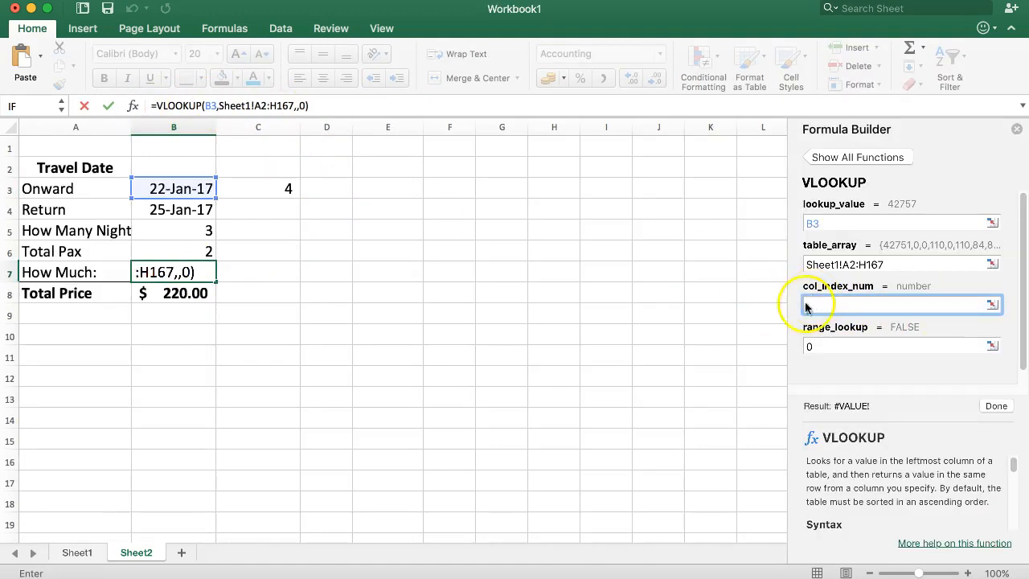
click(266, 191)
key(Return)
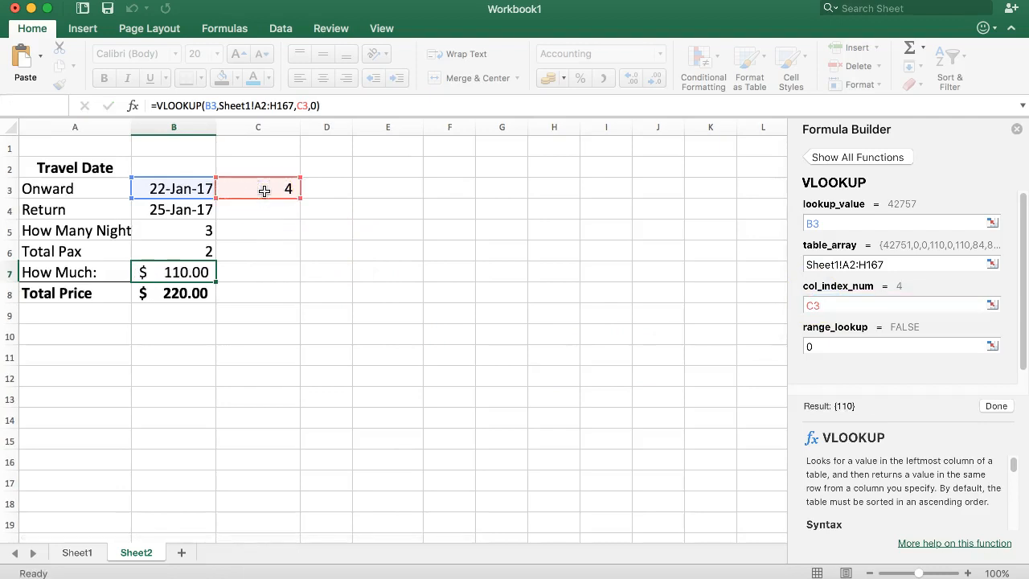
click(1016, 130)
- Review Sheet2's How Much, column index, Onward date and nights cells, and check the Package Rate 3D column on Sheet1
click(380, 249)
click(202, 270)
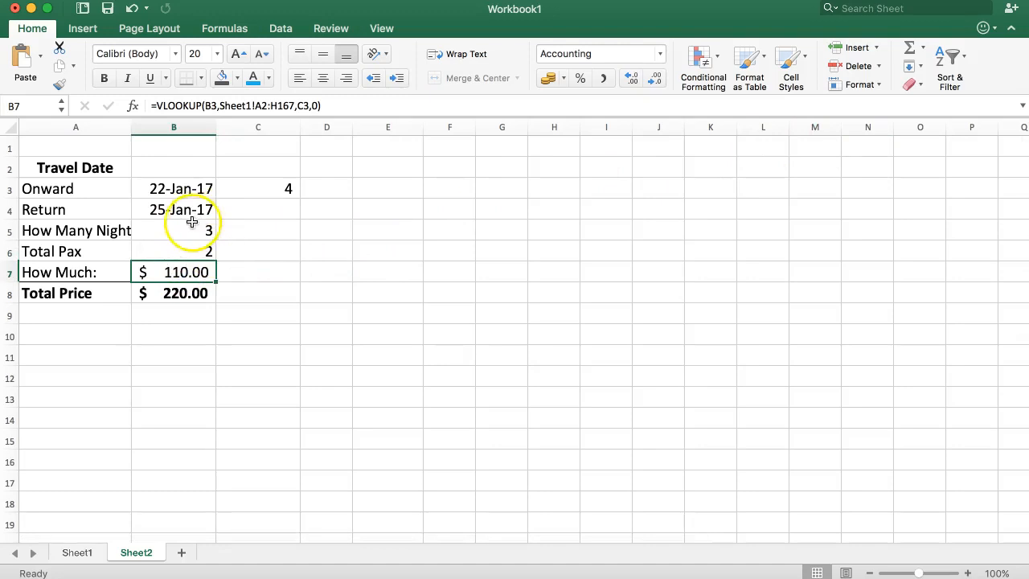
click(269, 189)
click(167, 190)
click(172, 231)
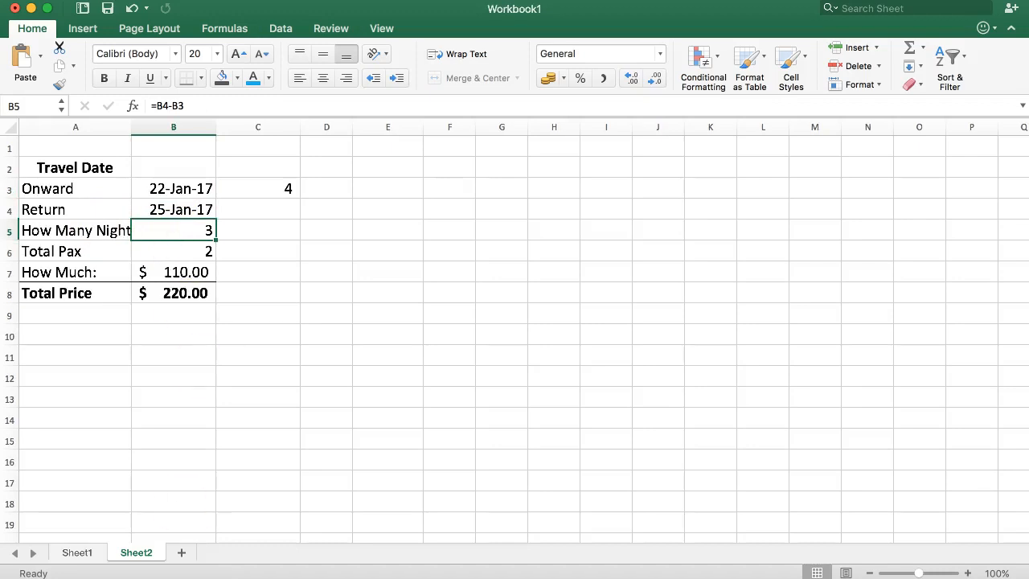
click(76, 553)
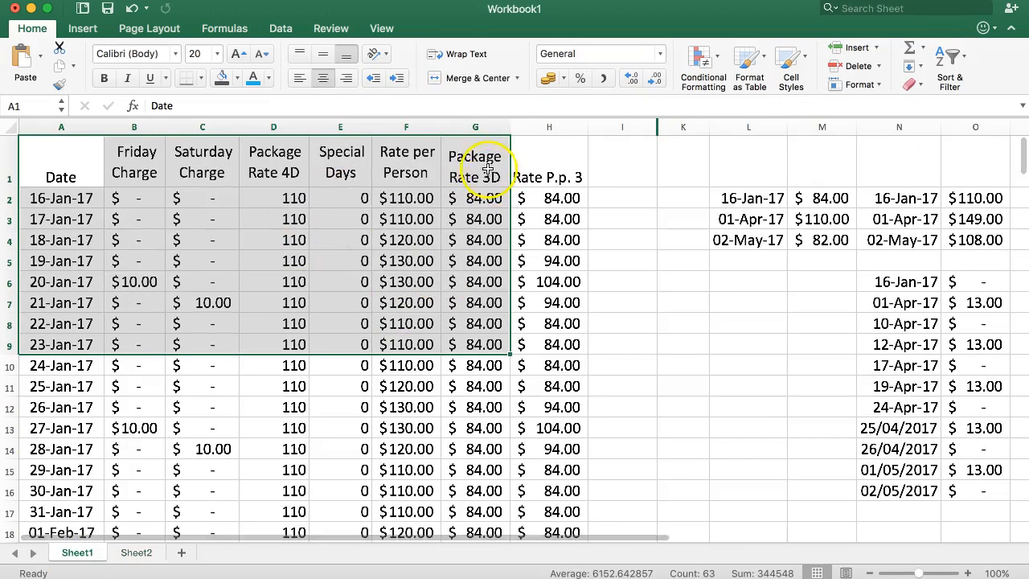
click(487, 200)
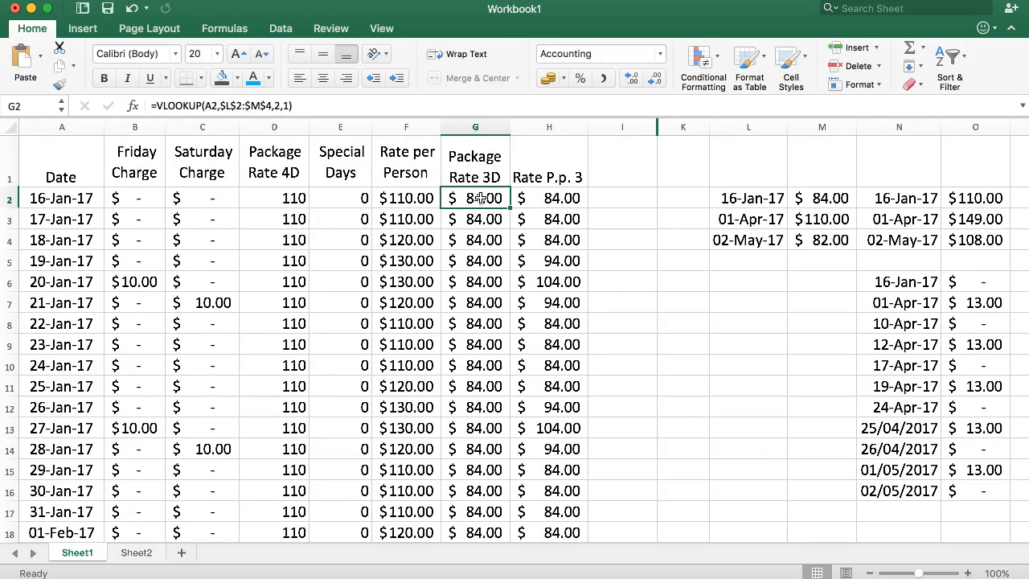
- Set the Onward date in B3 of Sheet2 to 23-Jan-17
click(134, 554)
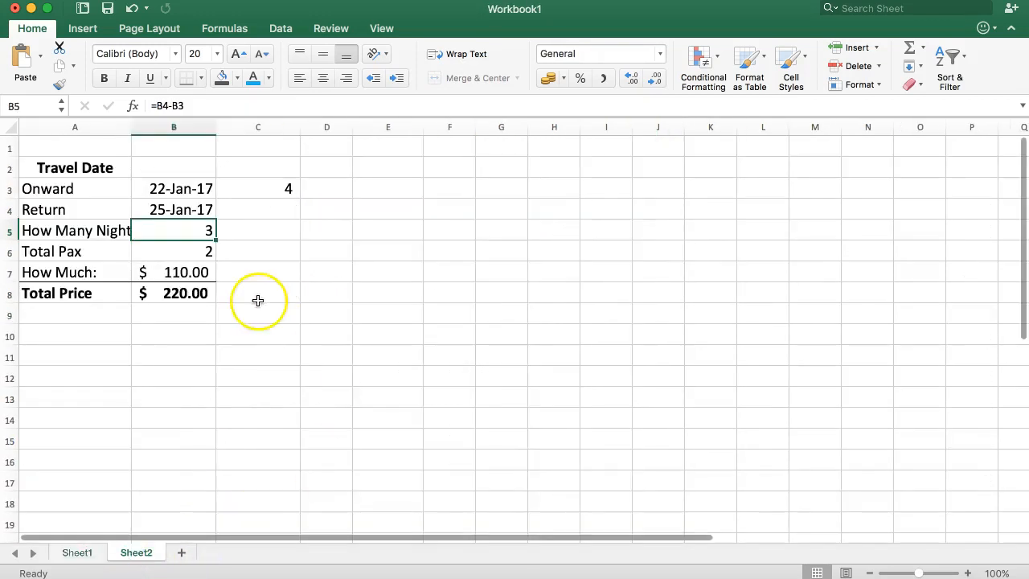
key(Up)
key(Up)
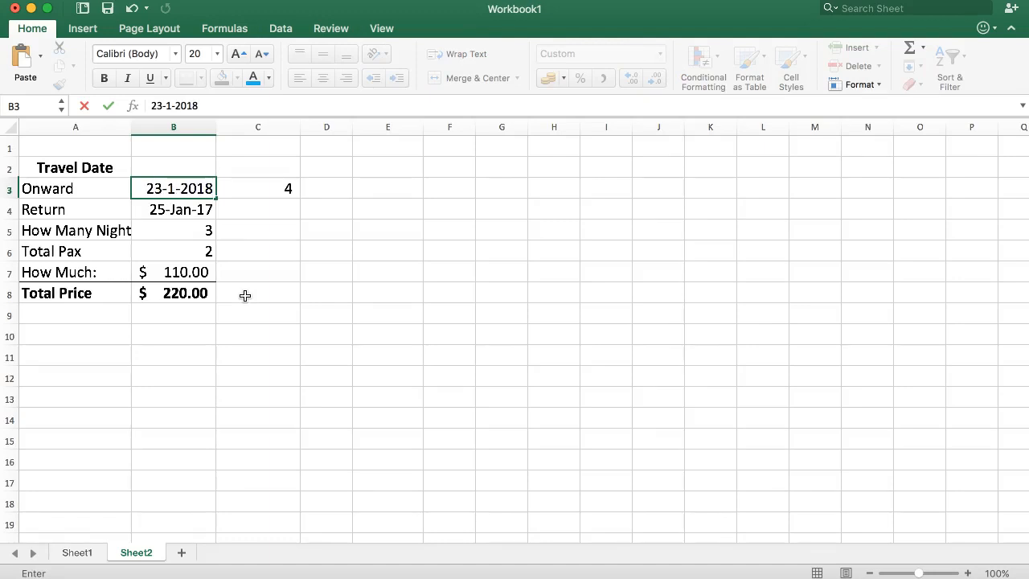
key(Return)
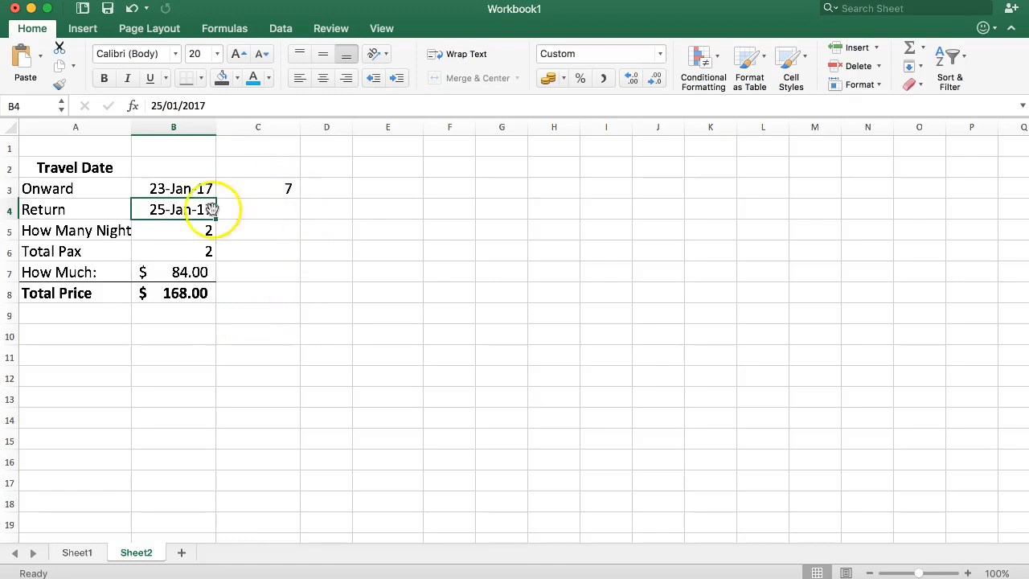
- Examine the travel dates, number of nights and How Much price on Sheet2 against the rate table on Sheet1
click(168, 231)
click(156, 252)
click(170, 232)
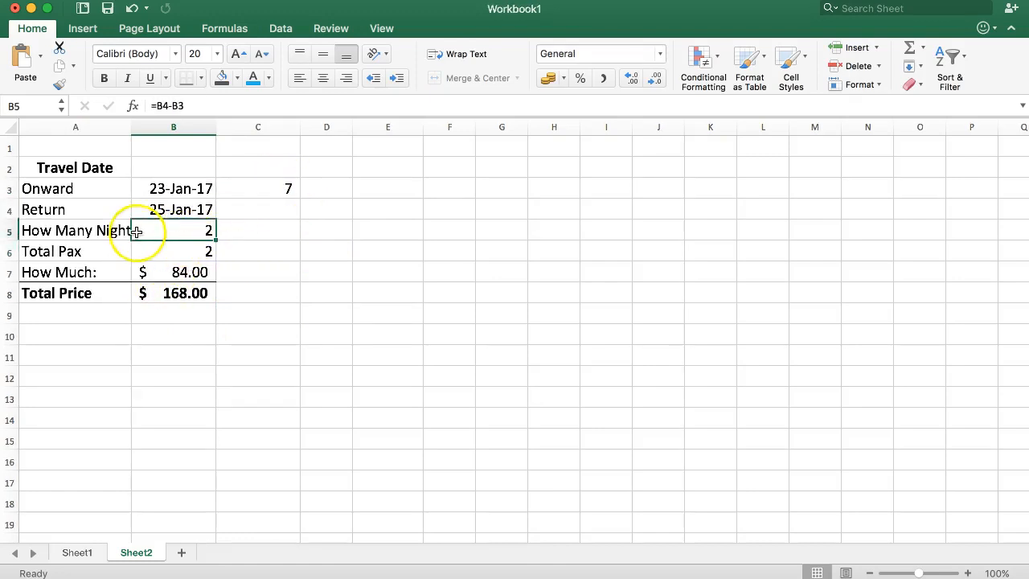
drag(115, 231, 152, 233)
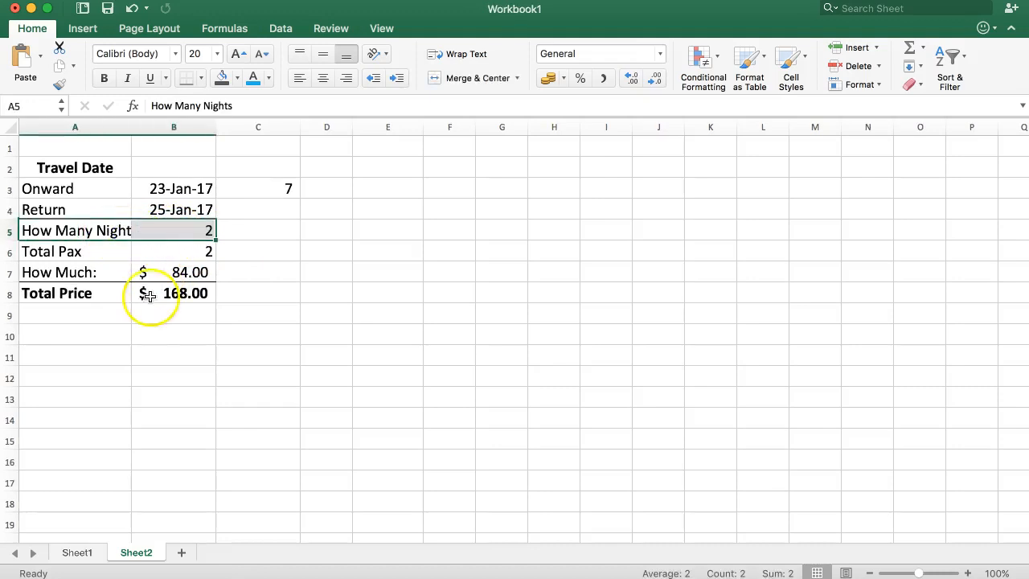
click(160, 279)
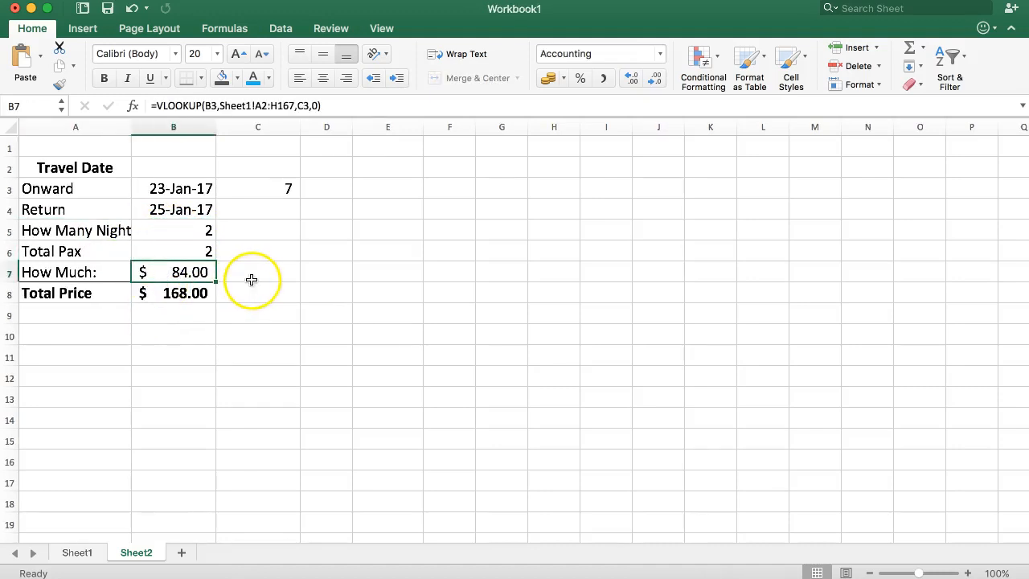
click(78, 192)
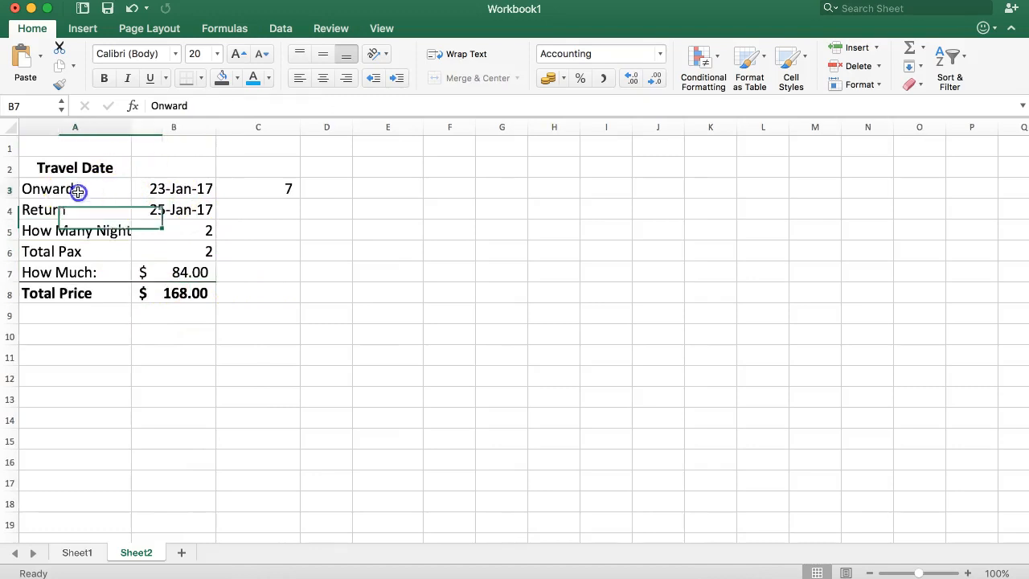
drag(78, 191, 201, 269)
click(84, 554)
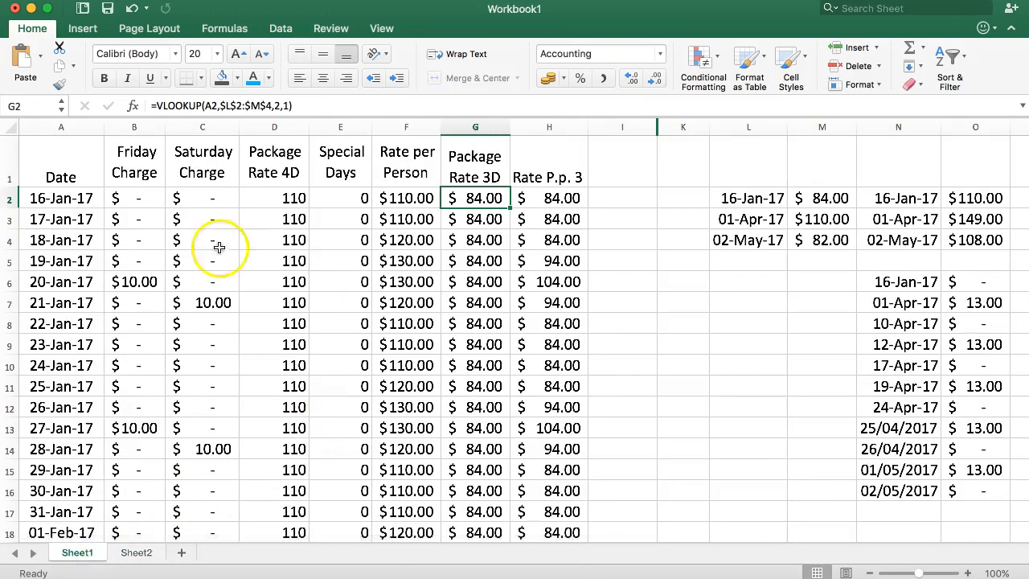
click(135, 552)
click(180, 202)
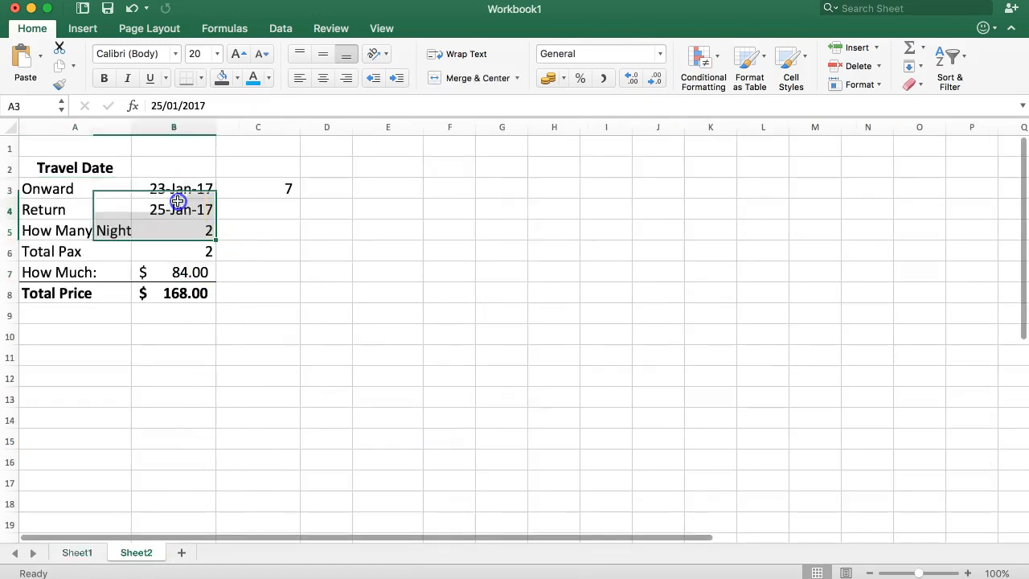
drag(85, 191, 185, 251)
click(159, 211)
drag(108, 192, 175, 203)
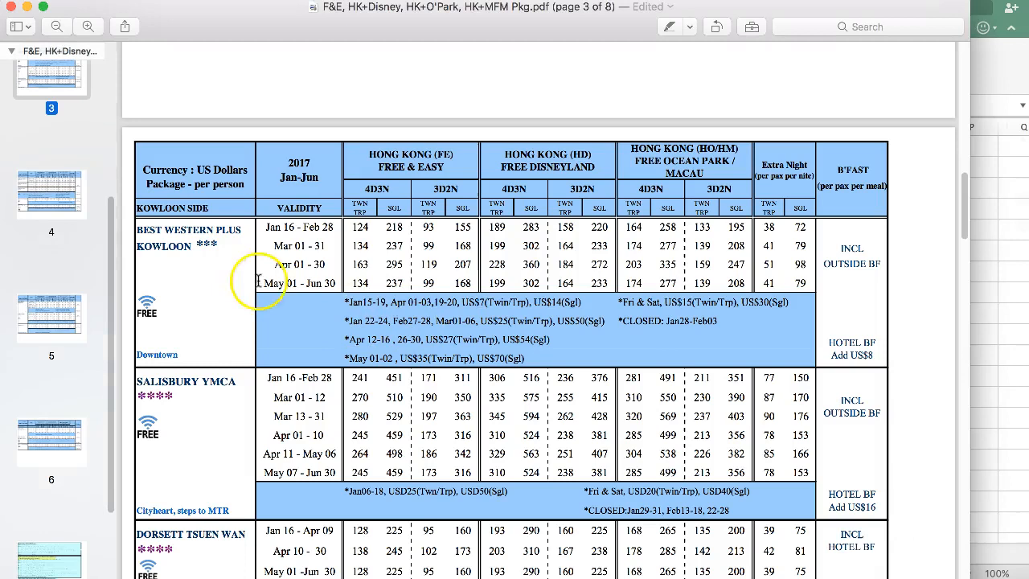
- In the package price PDF in Preview, examine the Extra Night and Free & Easy 4D3N rates for Best Western Plus Kowloon
click(770, 238)
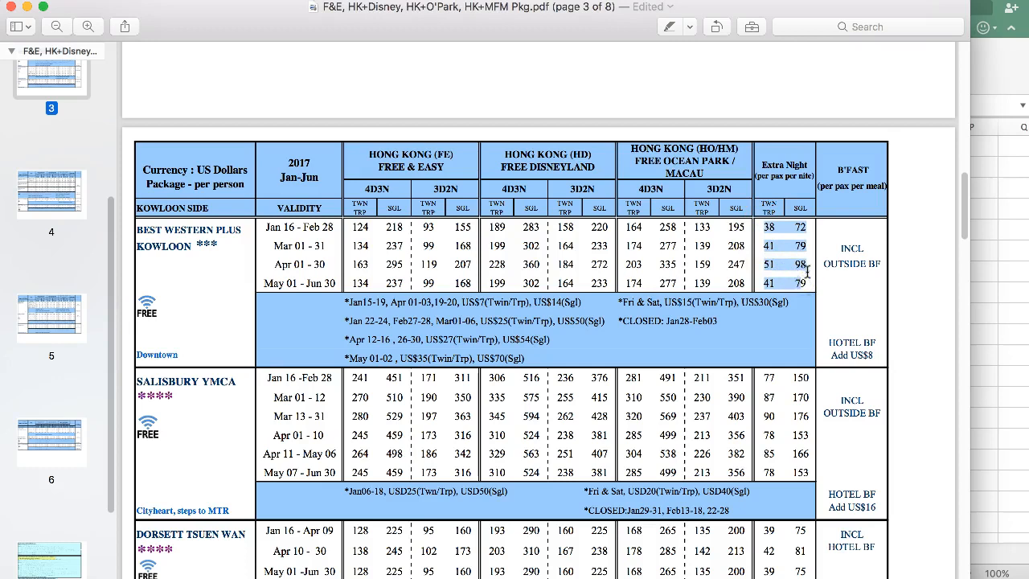
click(770, 229)
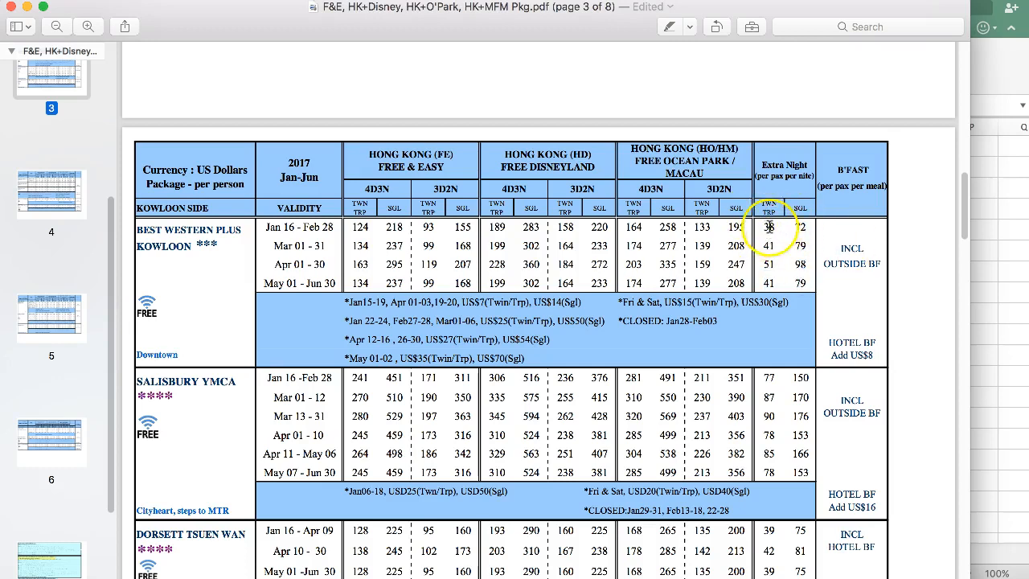
drag(771, 227, 791, 264)
drag(356, 226, 393, 278)
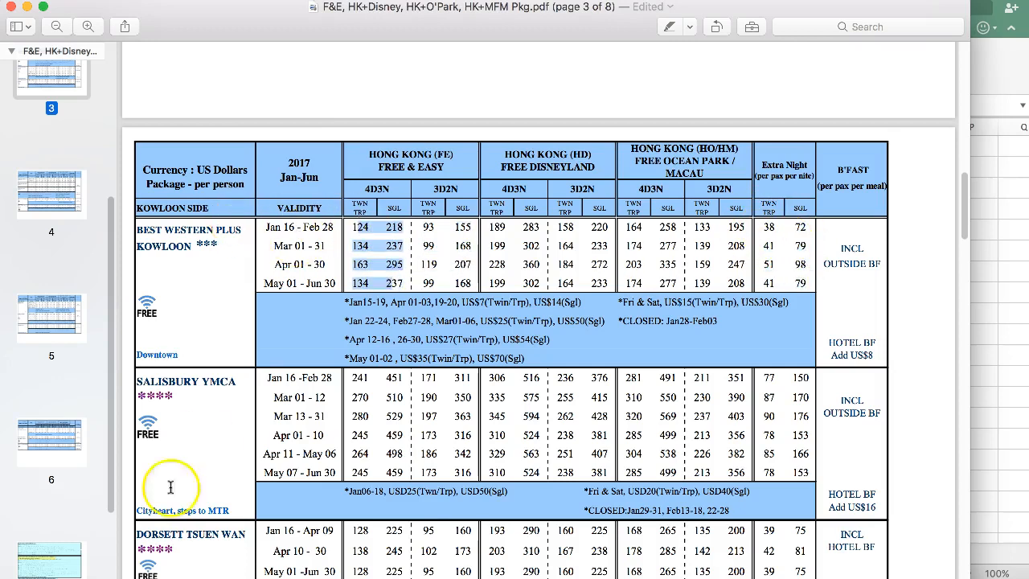
- Return to the Excel workbook and review the IF formula in Sheet2's C3 and the full rate table on Sheet1
click(1026, 386)
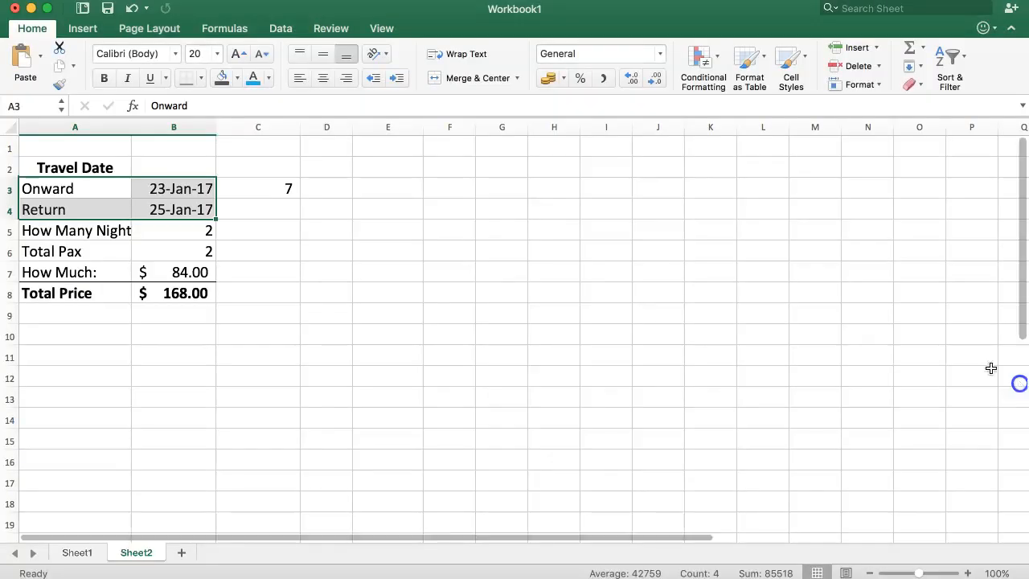
click(283, 195)
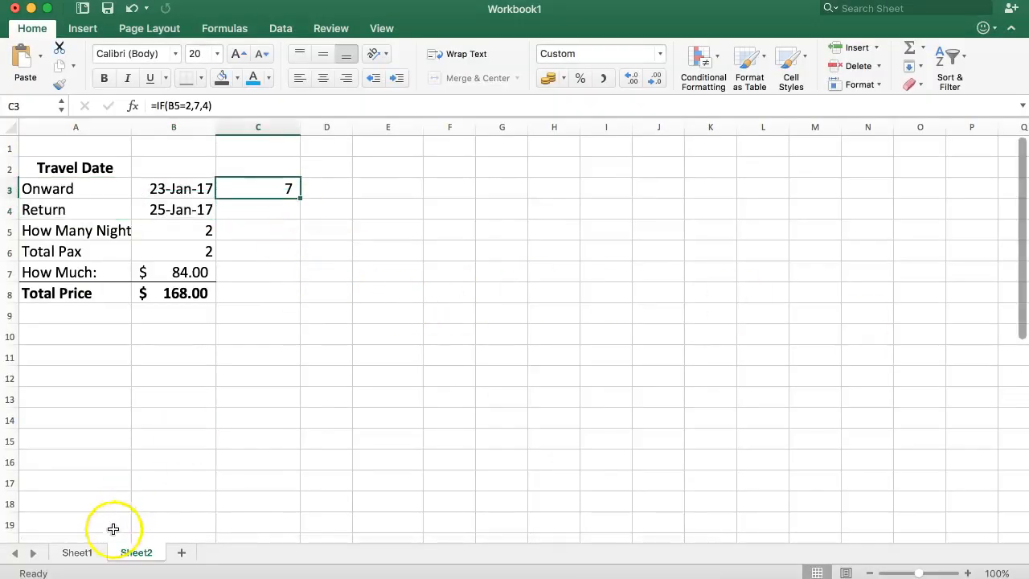
click(81, 553)
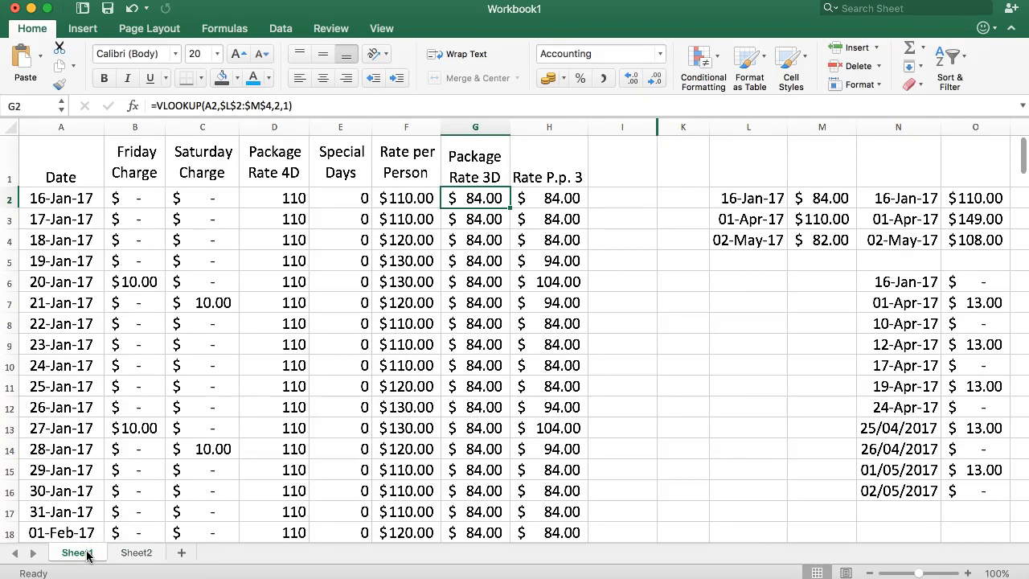
drag(46, 141, 572, 480)
click(599, 386)
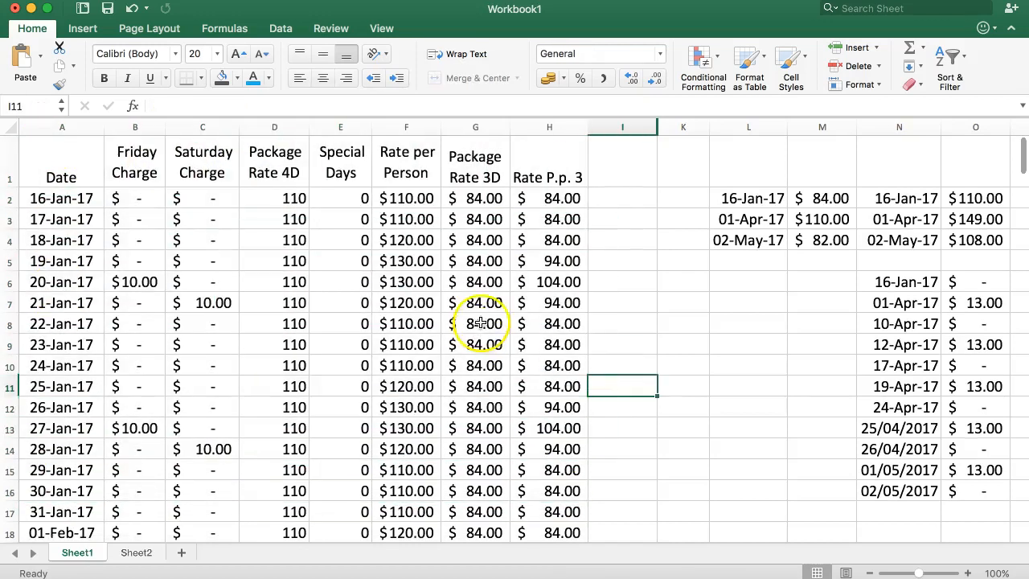